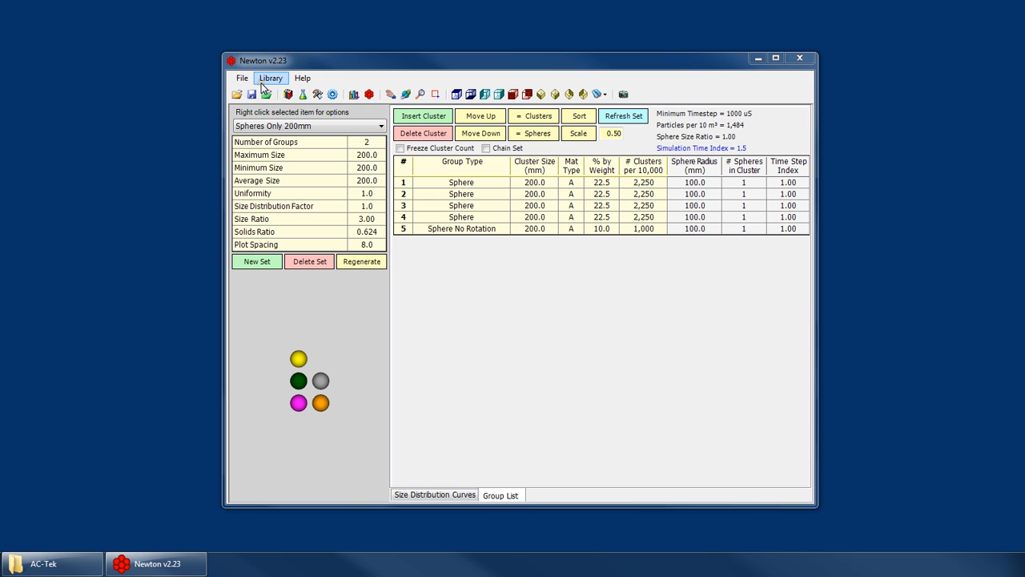
View the Cluster Creator, and return to the particle set's group list.
click(369, 94)
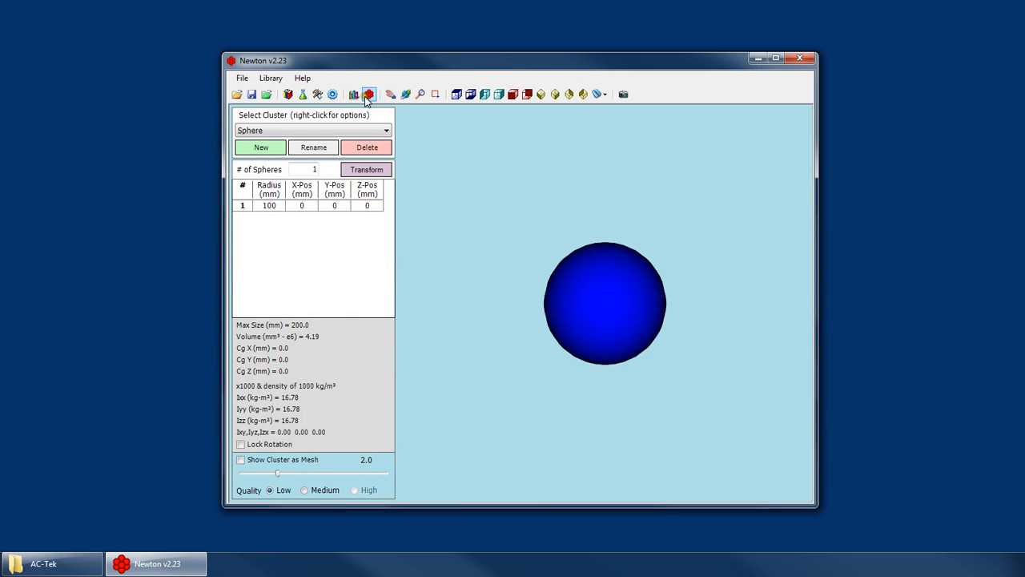
click(366, 96)
click(362, 96)
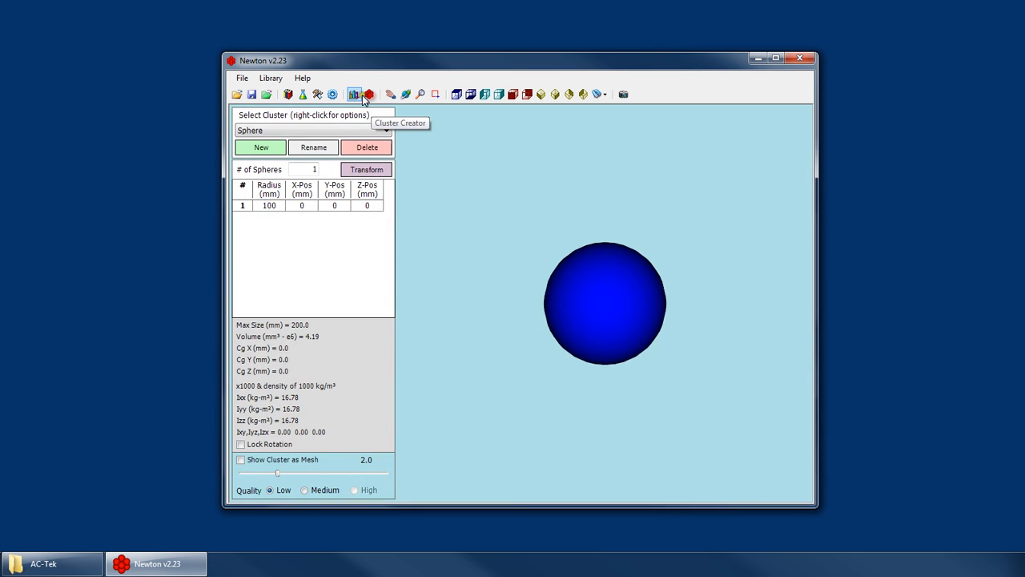
click(362, 96)
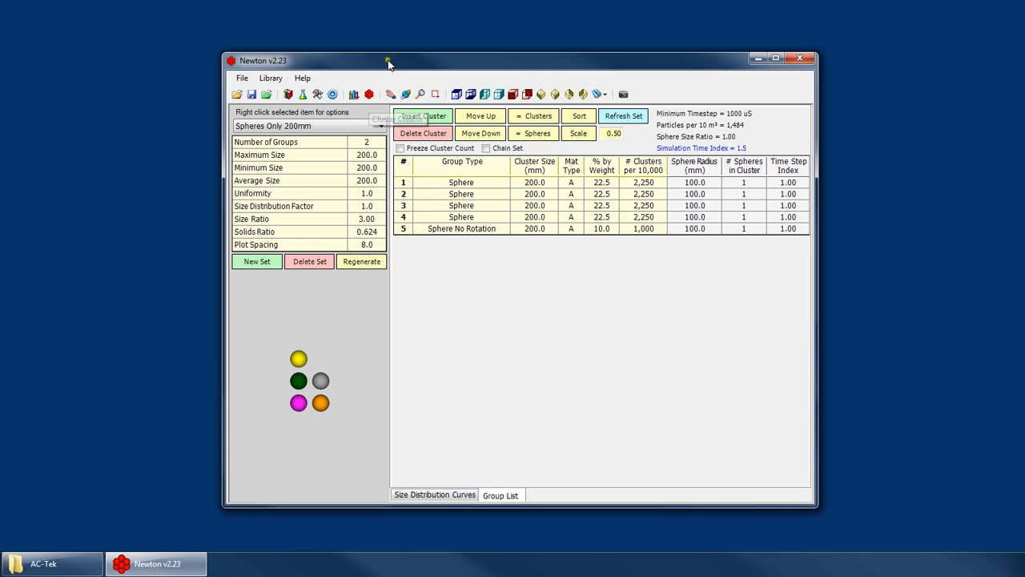
drag(471, 65, 501, 54)
click(272, 66)
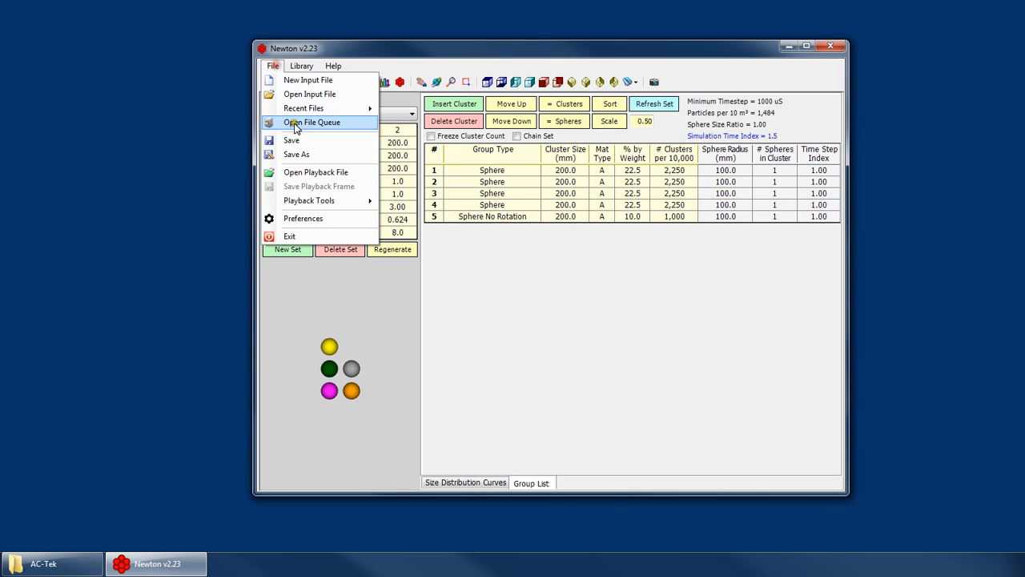
click(275, 67)
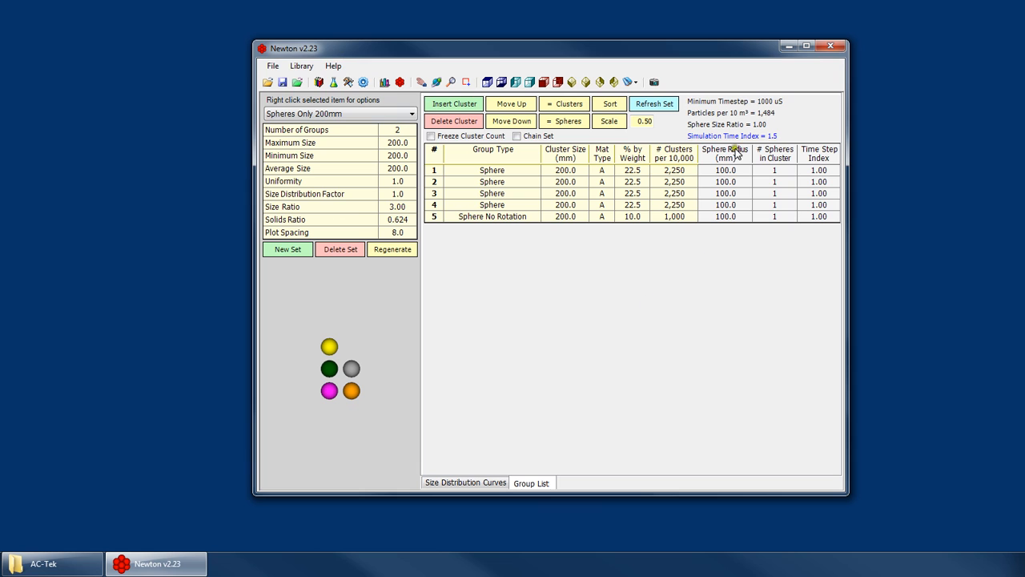
click(272, 66)
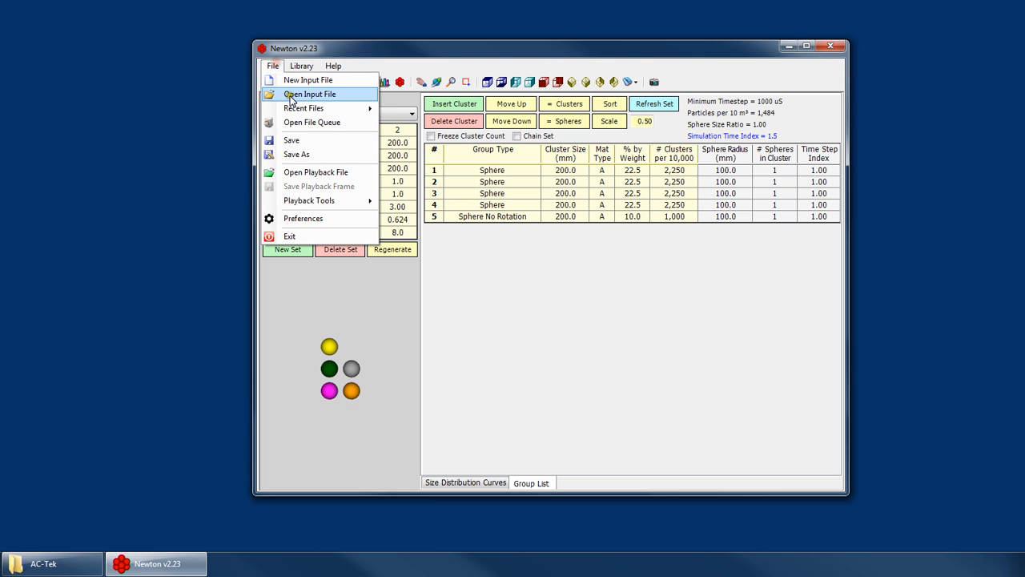
click(393, 48)
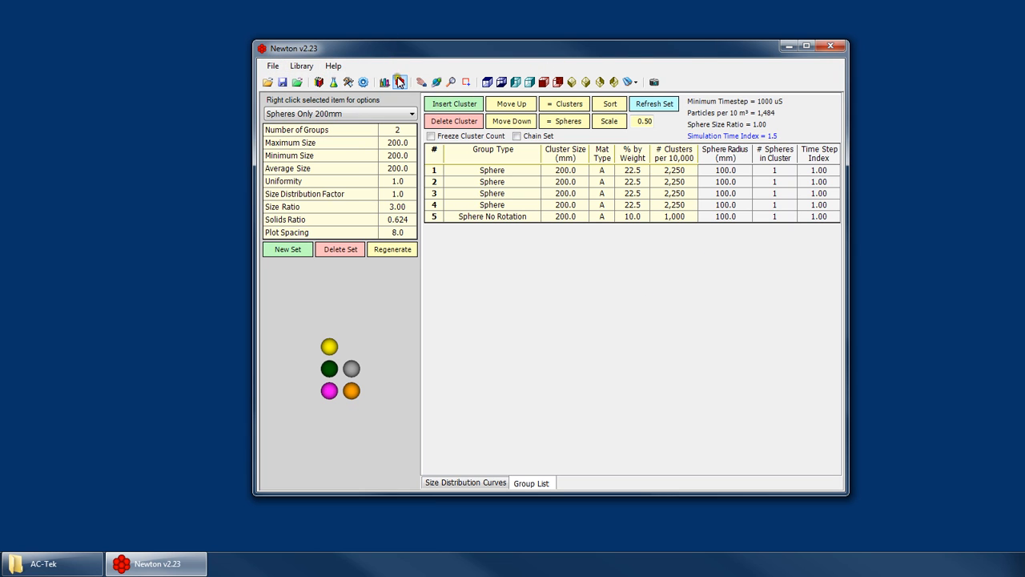
click(406, 77)
click(379, 69)
drag(382, 53, 359, 54)
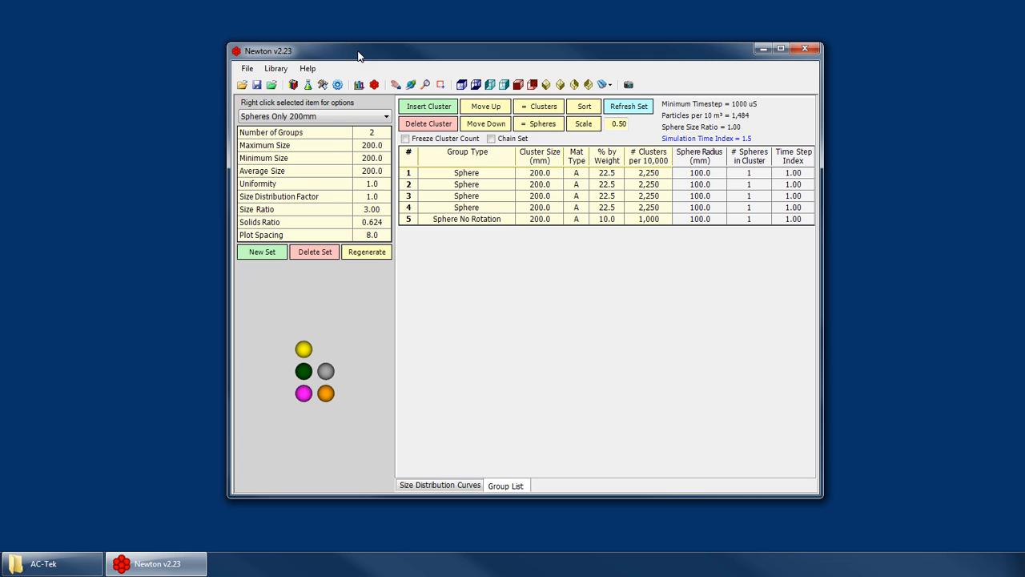
click(275, 69)
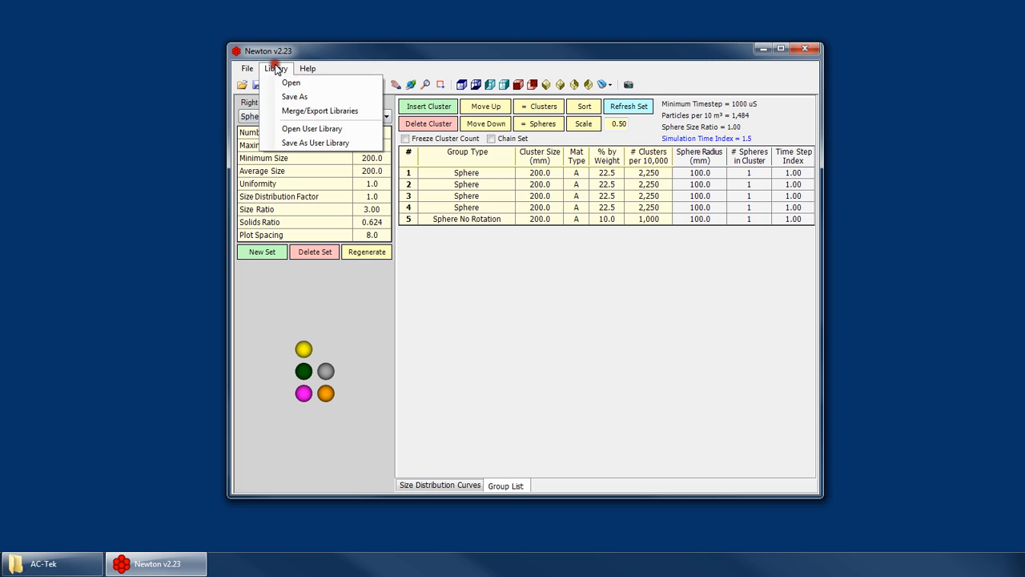
click(318, 119)
click(317, 119)
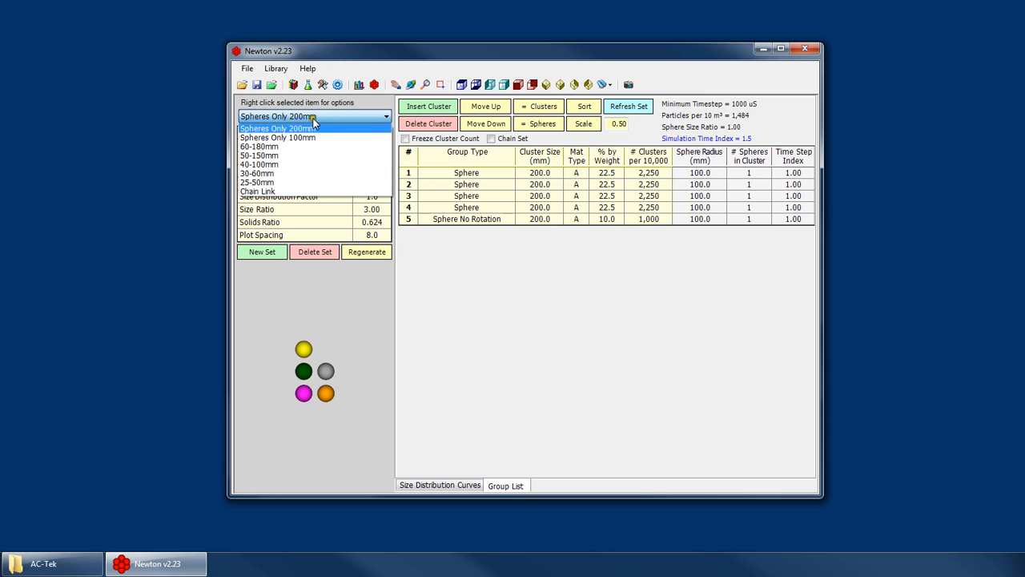
click(313, 120)
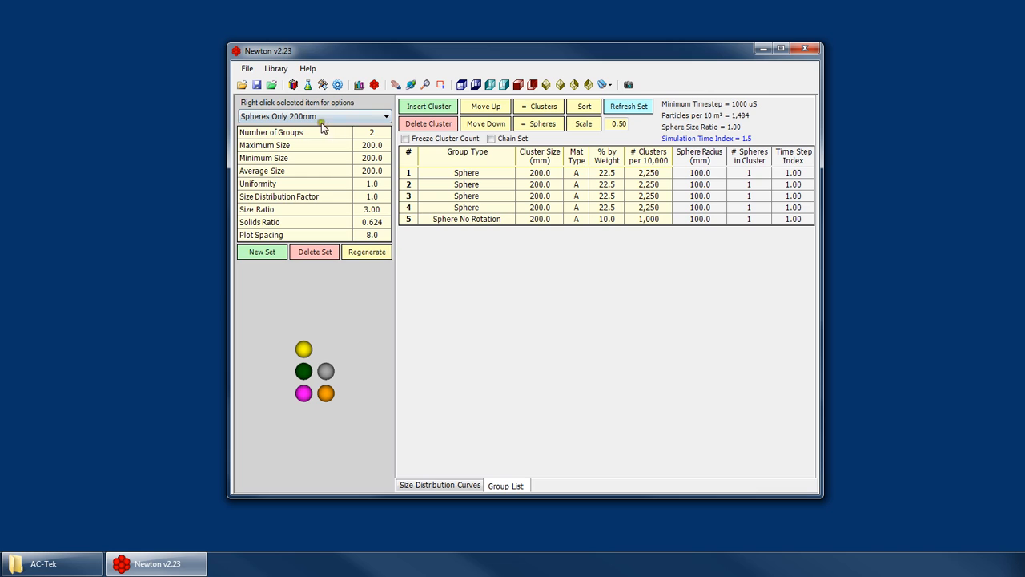
Save the current particle library as the user library, overwriting the previously saved one.
click(276, 68)
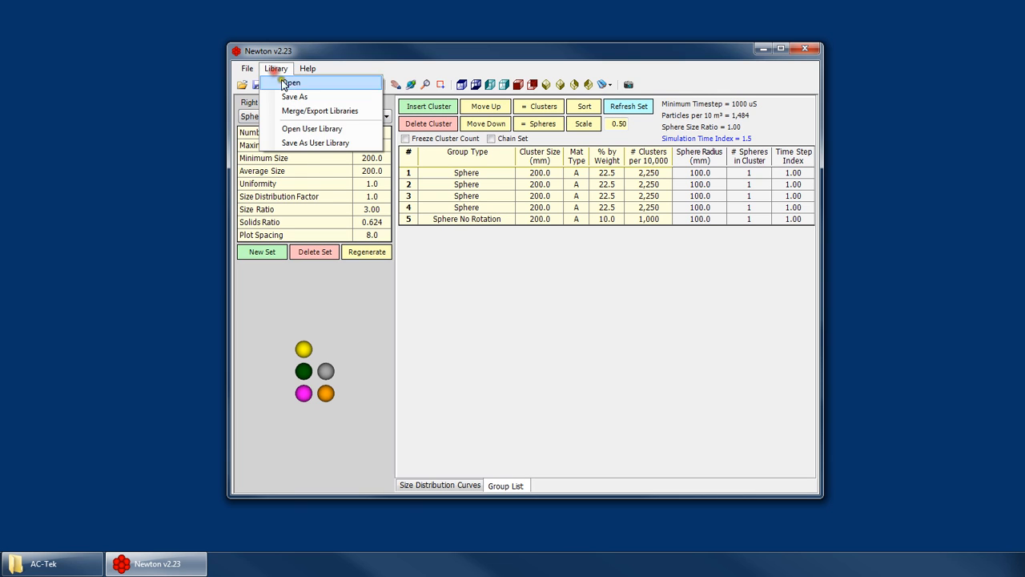
click(358, 144)
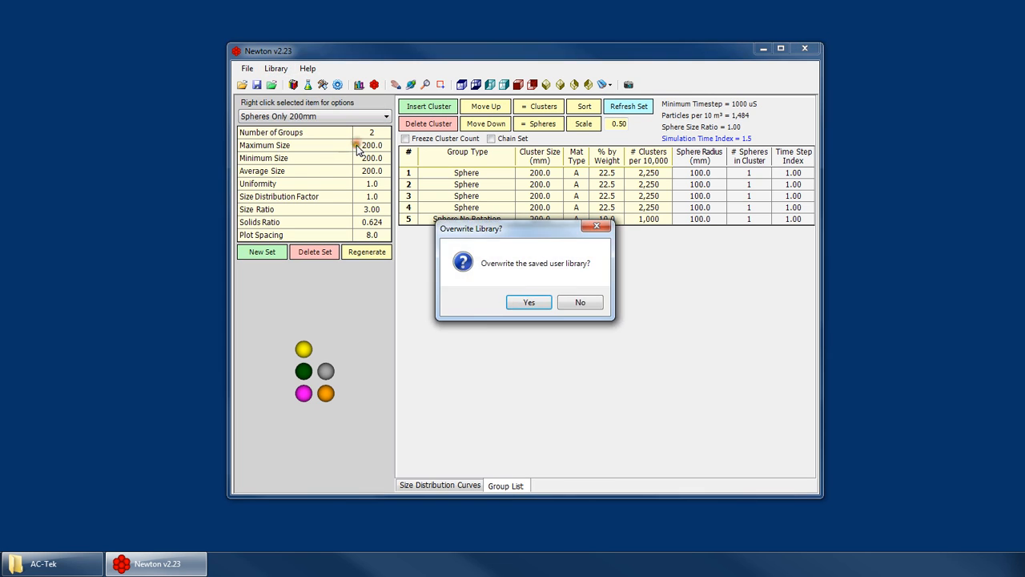
click(532, 303)
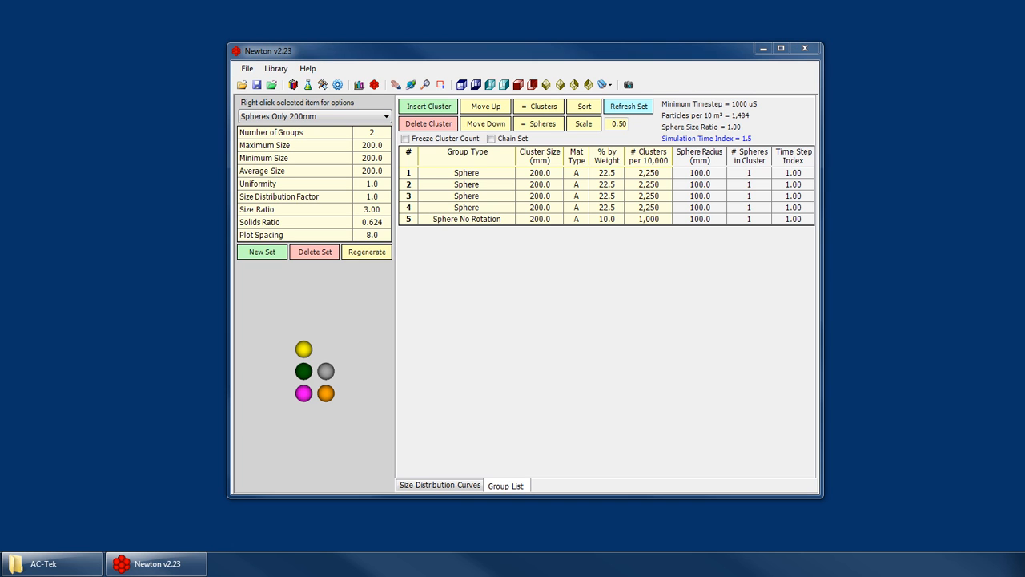
Examine the saved newton.plf library file and its neighbouring items in the Newton documents folder, and close the folder window.
drag(0, 48, 405, 50)
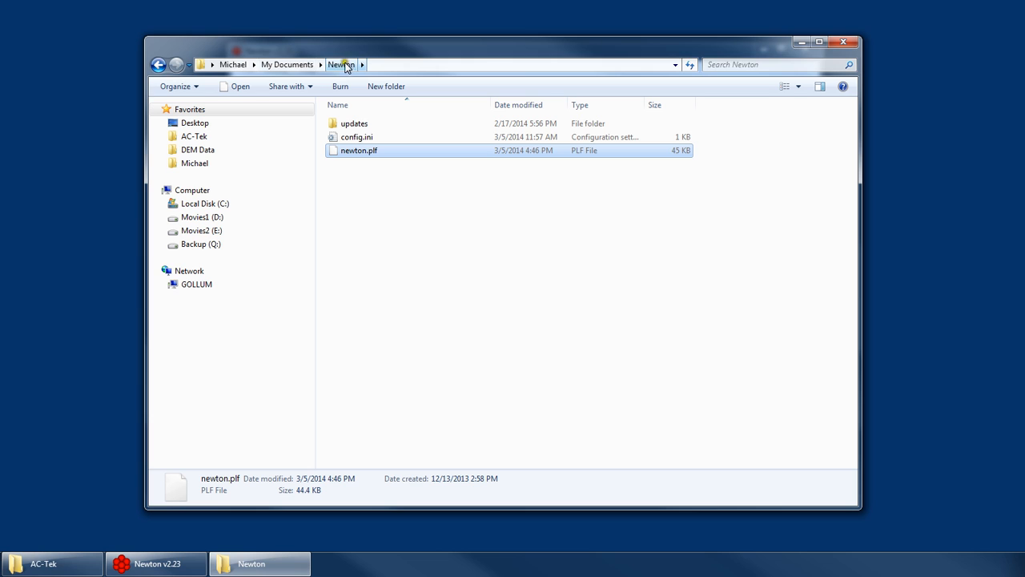
double_click(362, 126)
key(BackSpace)
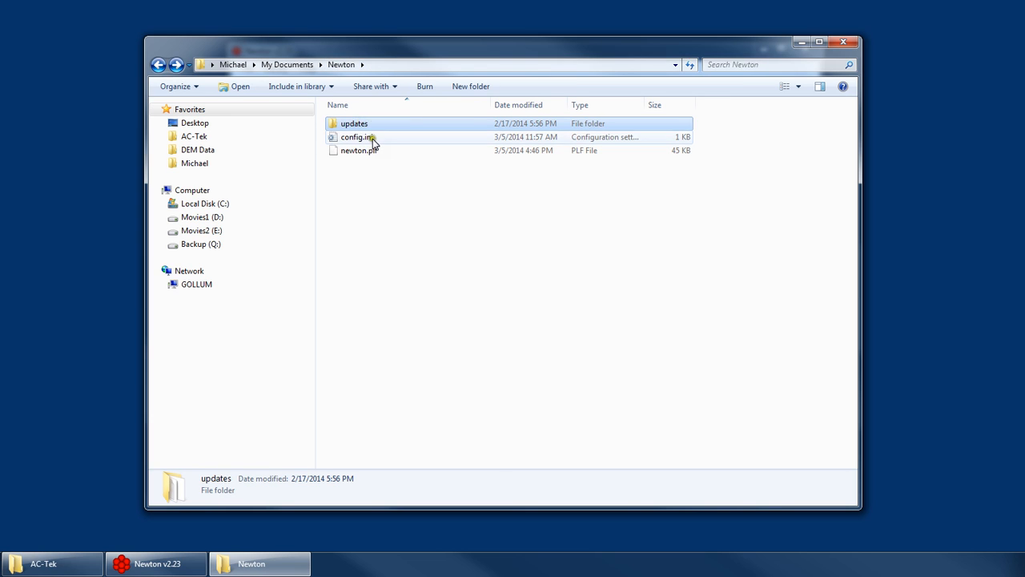
click(336, 140)
click(430, 153)
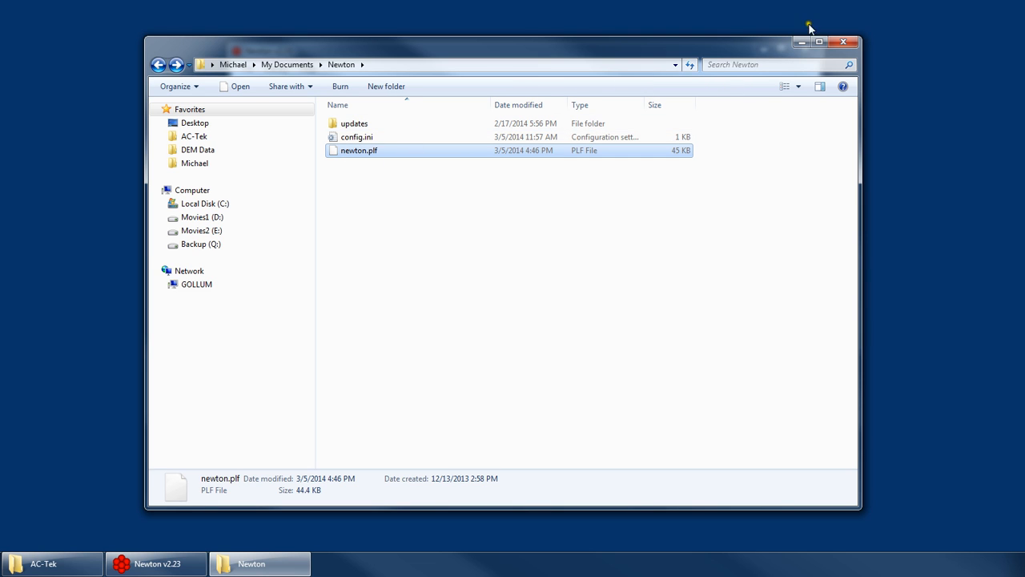
click(845, 44)
Load the saved user library and show its 40-100mm particle set.
click(276, 69)
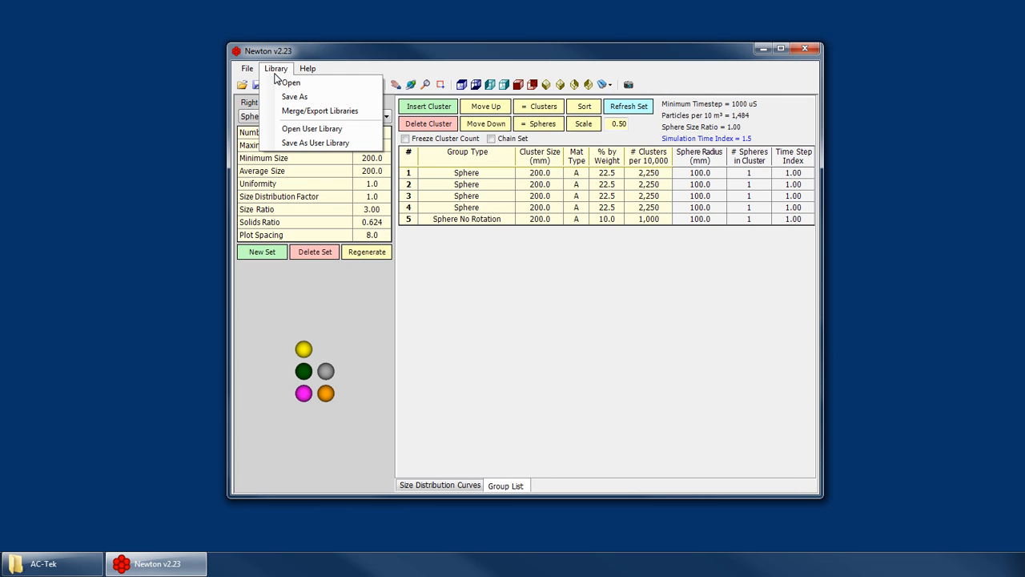
click(324, 129)
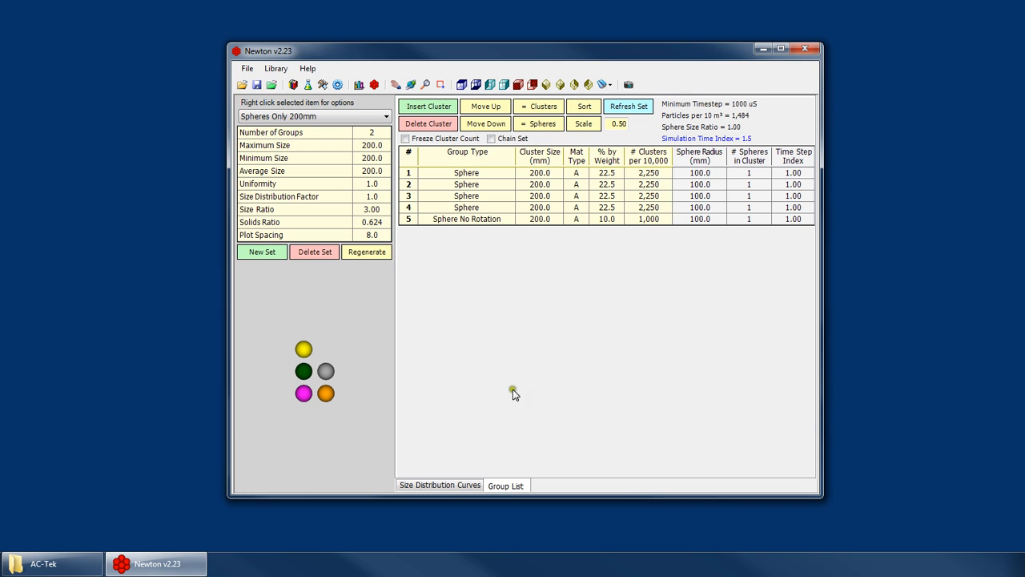
click(332, 118)
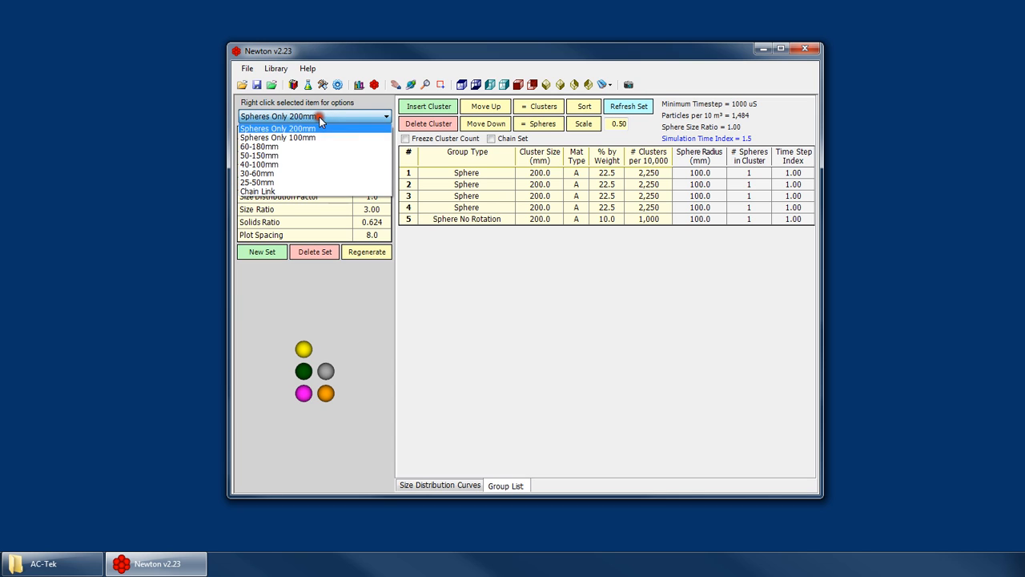
click(276, 164)
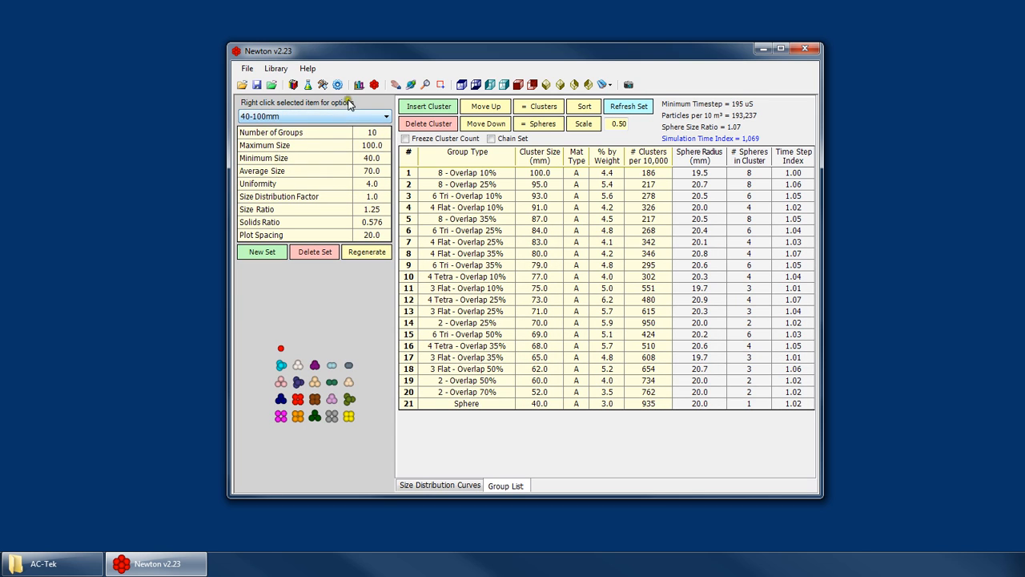
Save the library as default.plf in the AC-Tek folder, replacing the existing file.
click(276, 69)
click(276, 69)
click(276, 68)
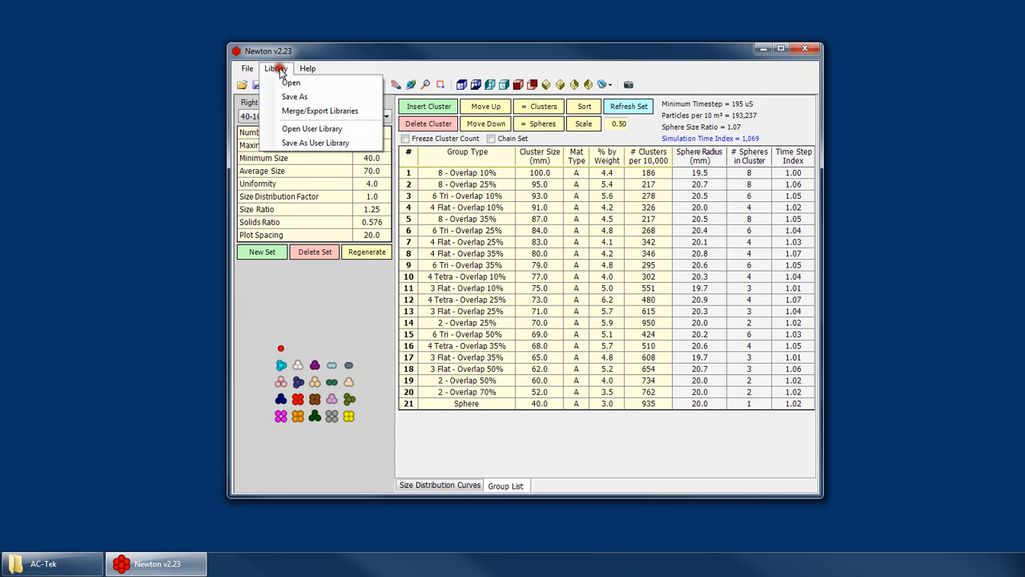
click(281, 70)
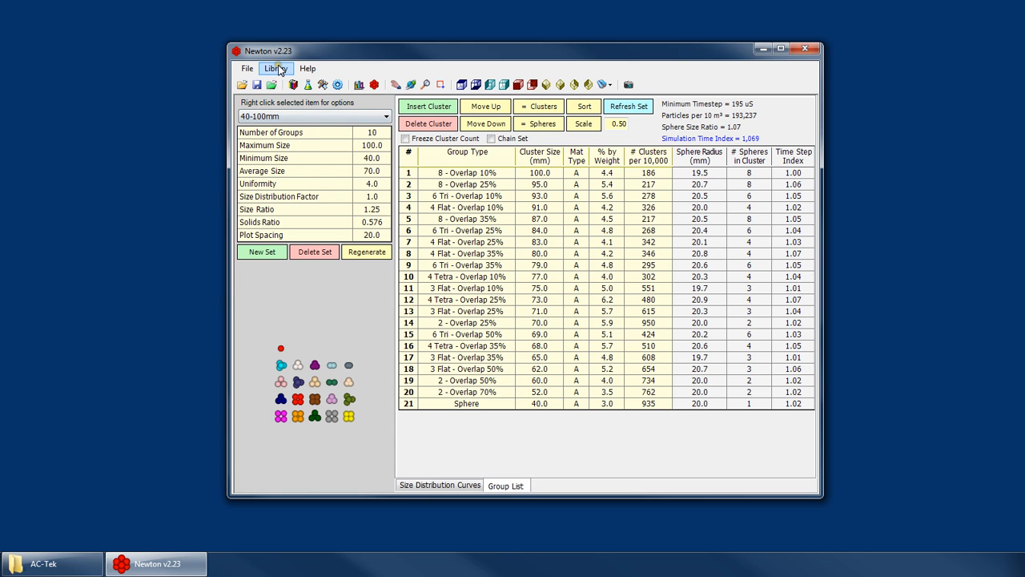
click(276, 69)
click(293, 97)
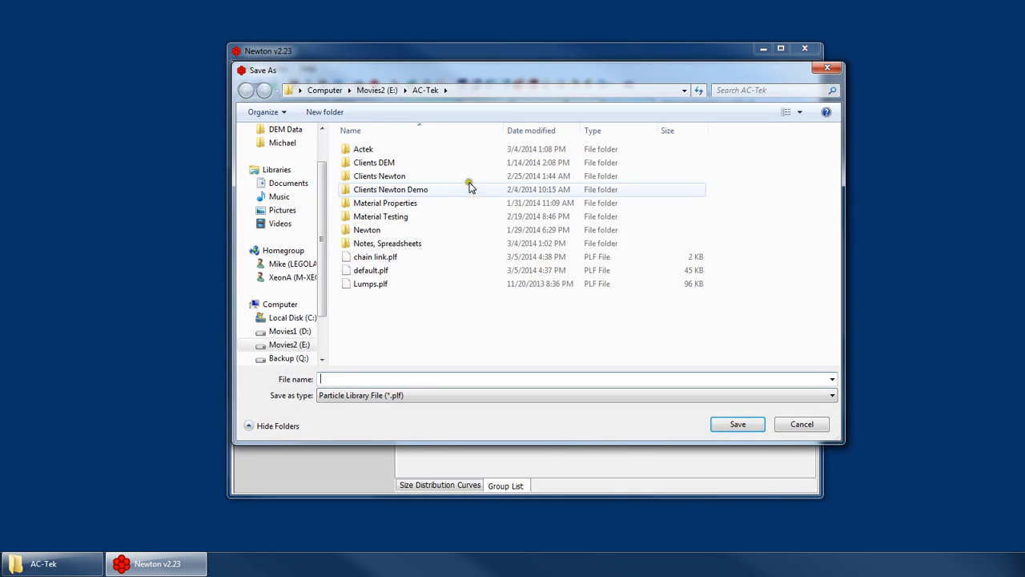
click(395, 270)
double_click(397, 271)
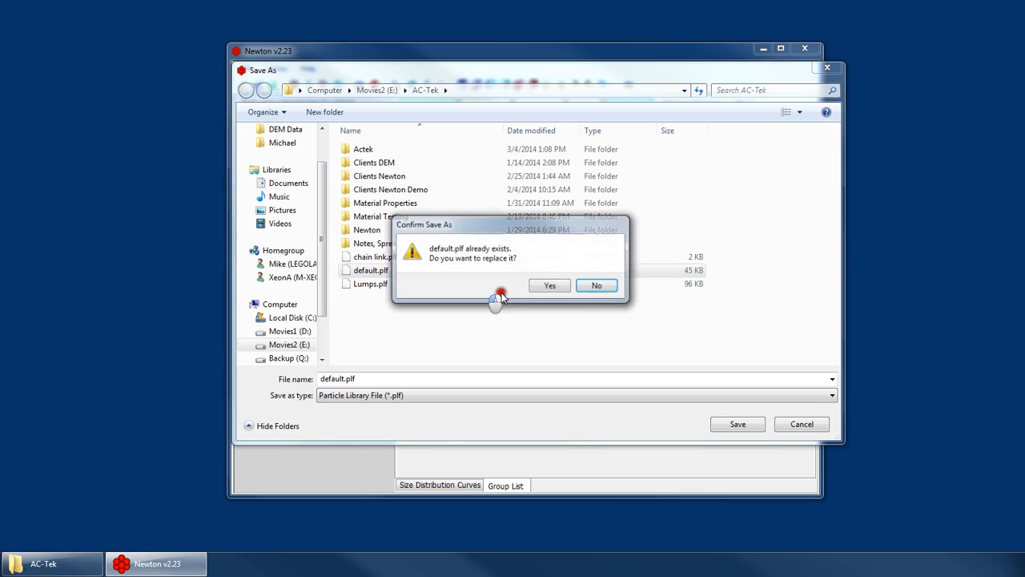
click(602, 285)
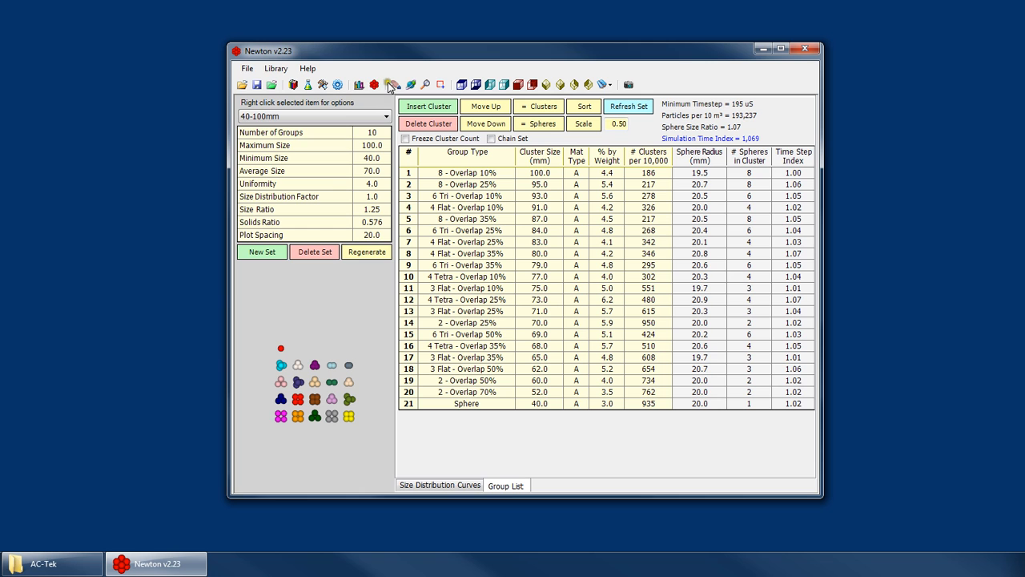
drag(414, 52, 364, 58)
click(225, 73)
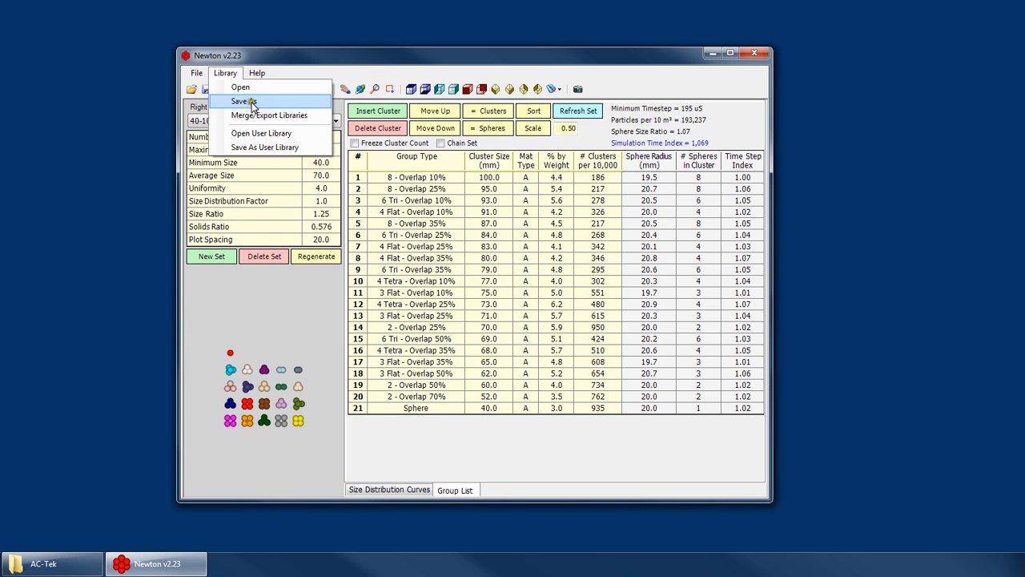
click(252, 102)
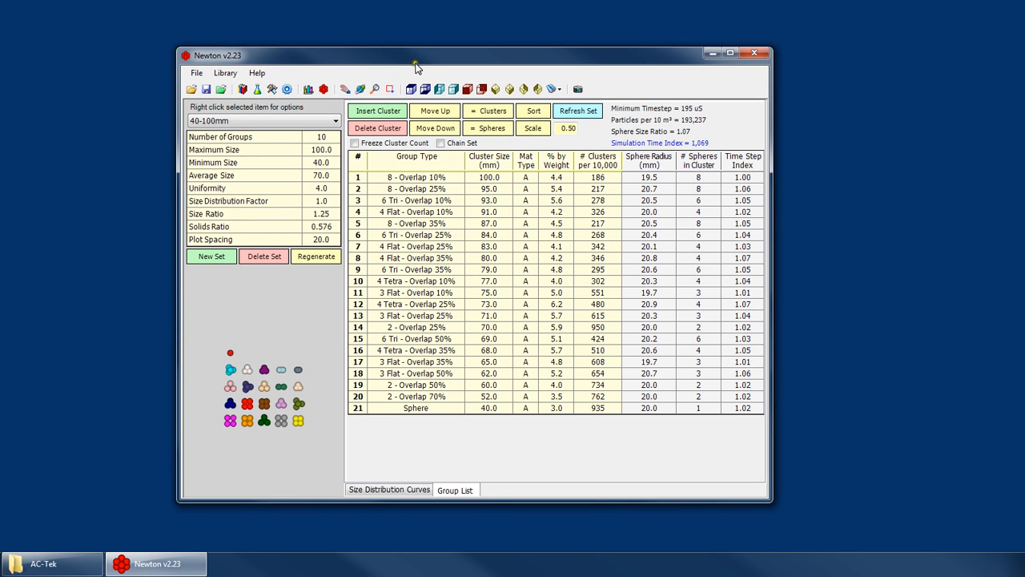
drag(412, 62, 421, 59)
Open the Lumps.plf particle library from the AC-Tek folder.
click(233, 70)
click(249, 85)
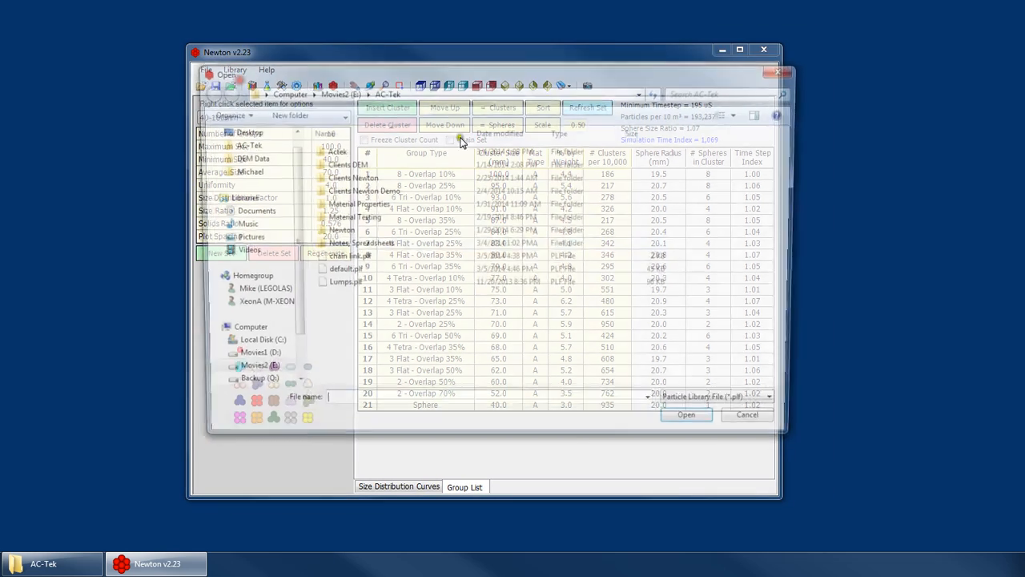
double_click(350, 285)
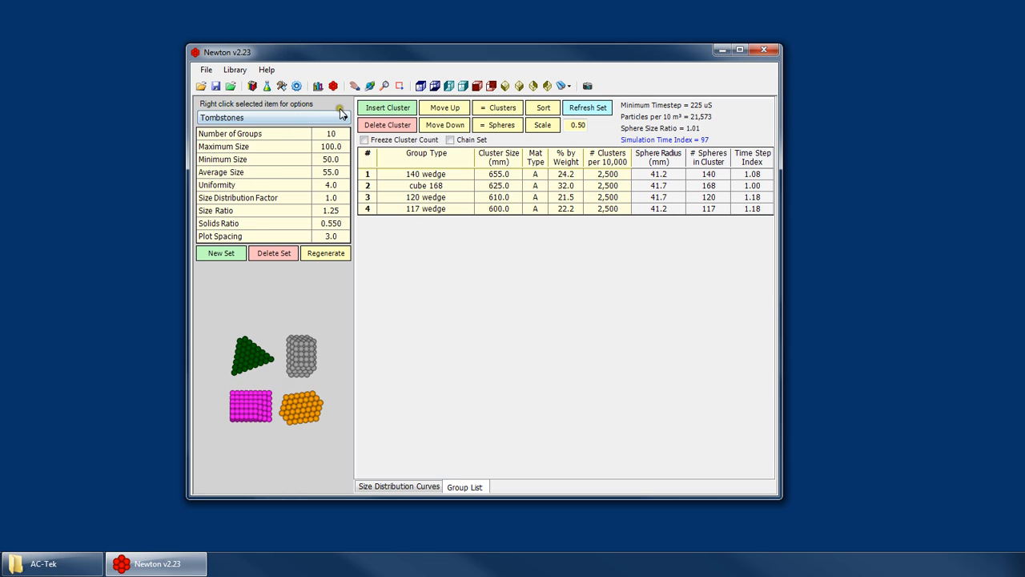
Open the user library again and look through its particle sets, including 60-180mm.
click(235, 71)
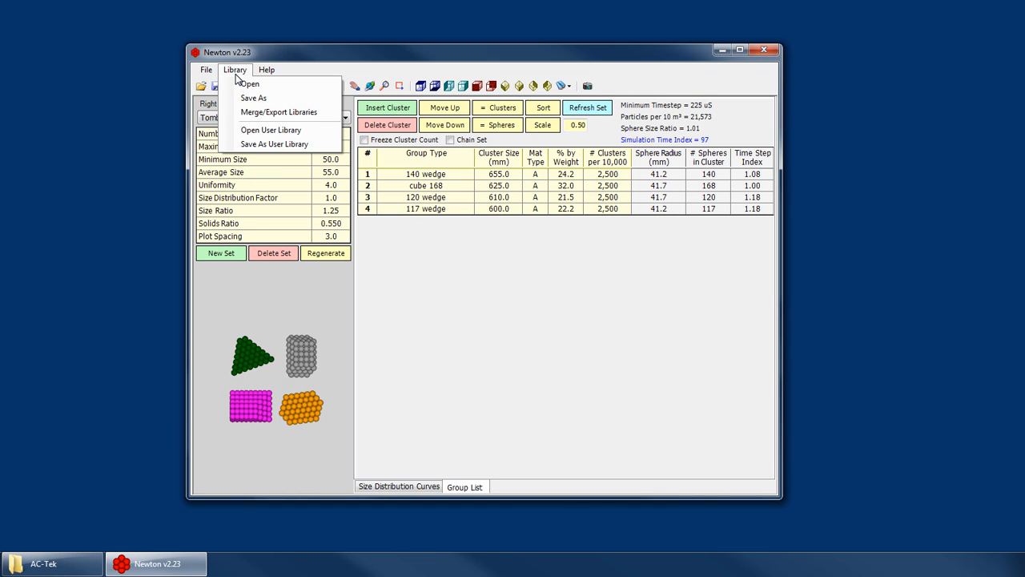
click(236, 69)
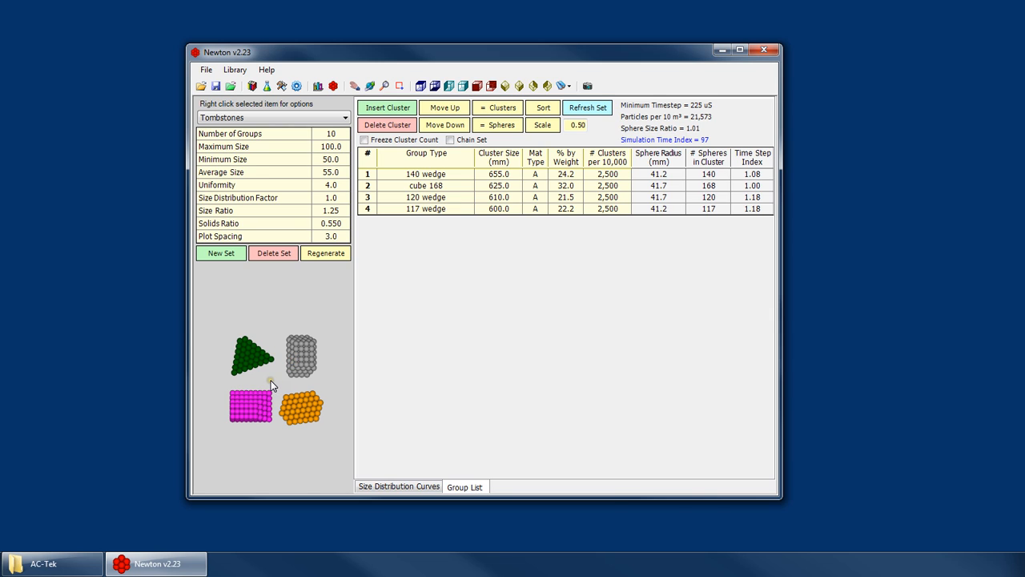
click(235, 69)
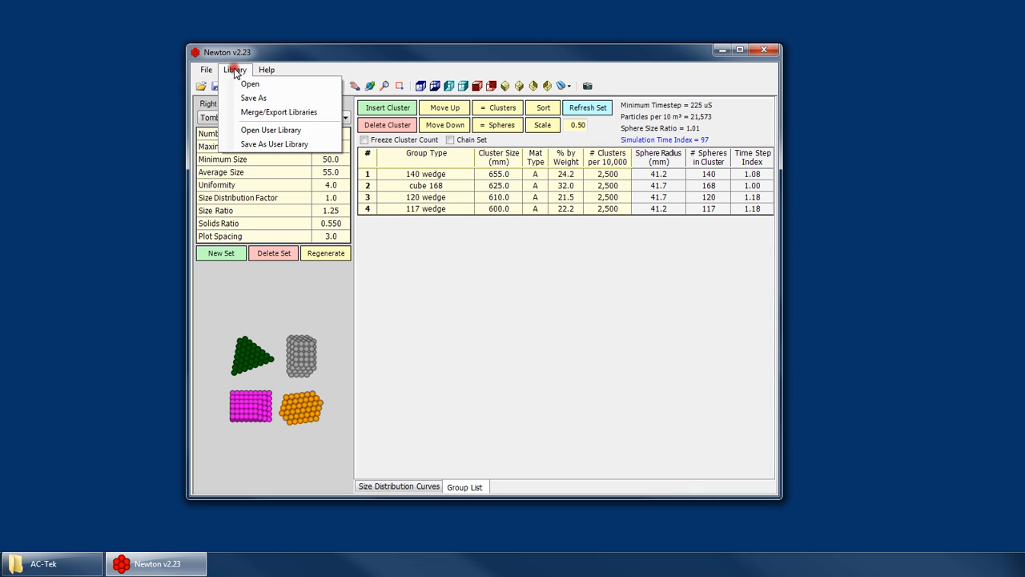
click(265, 131)
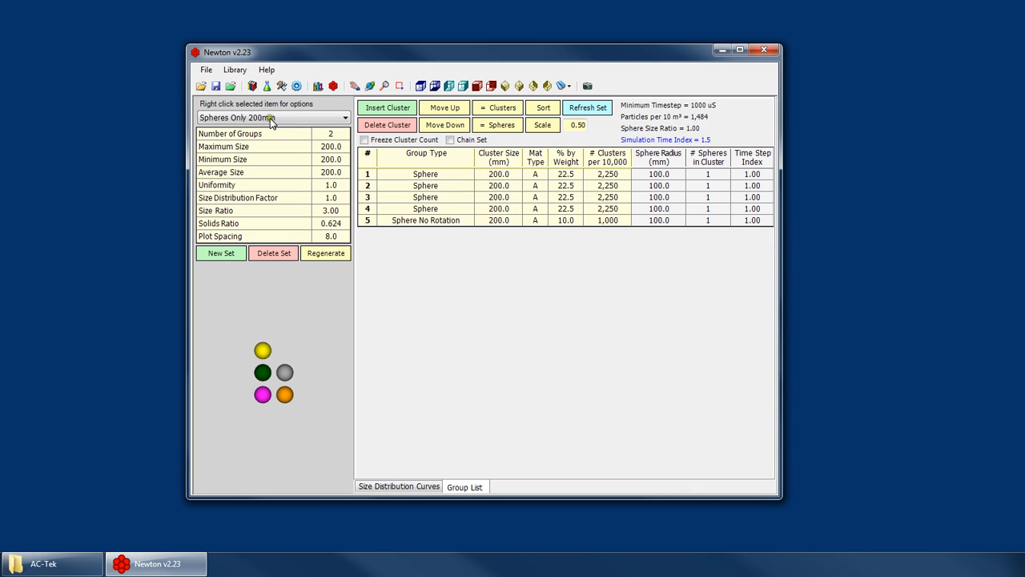
click(274, 116)
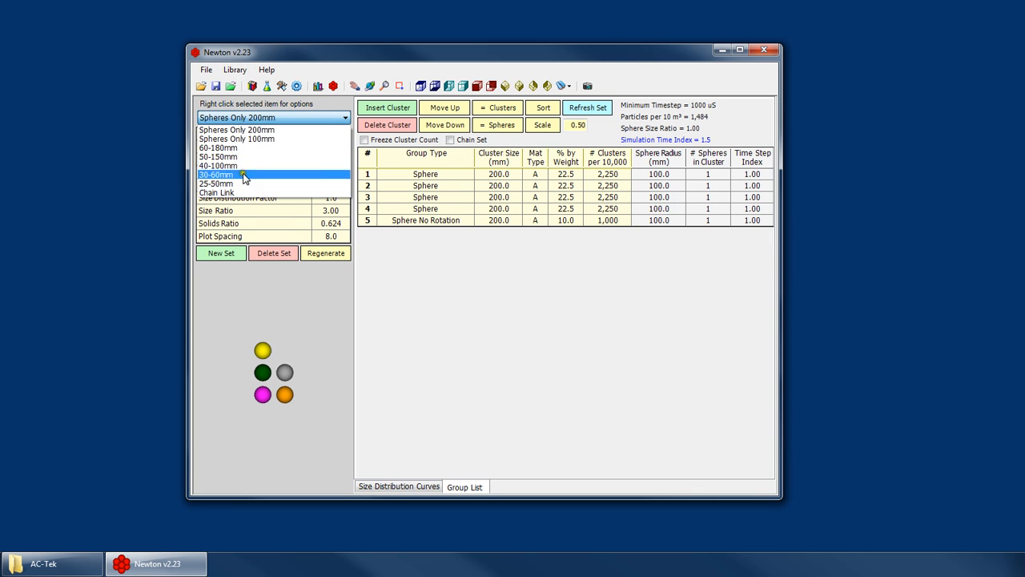
click(317, 332)
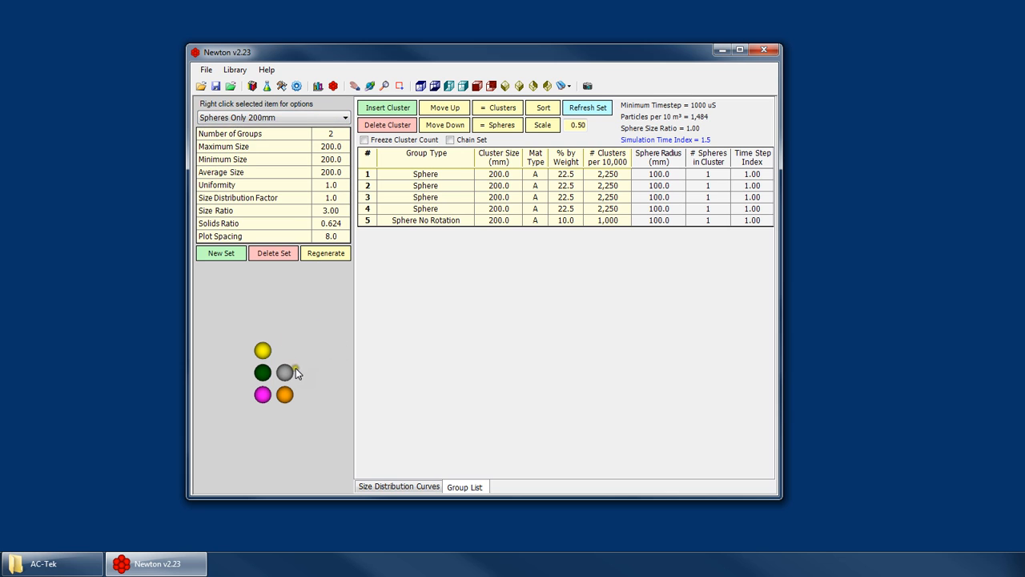
scroll(320, 383, down, 2)
scroll(289, 382, up, 2)
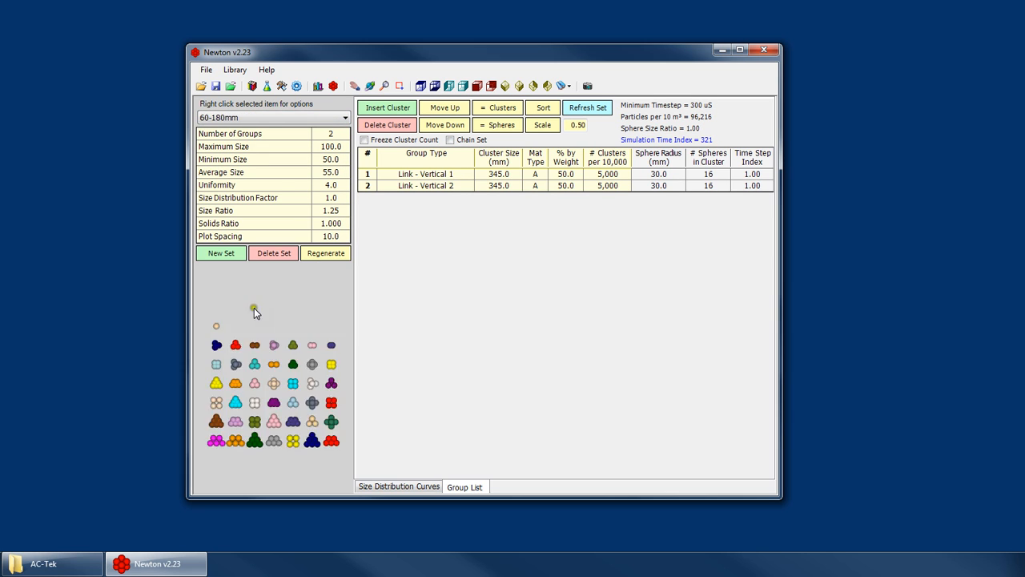
Open the library merge/export tool and look over its internal and external lists of clusters and particle sets.
click(235, 72)
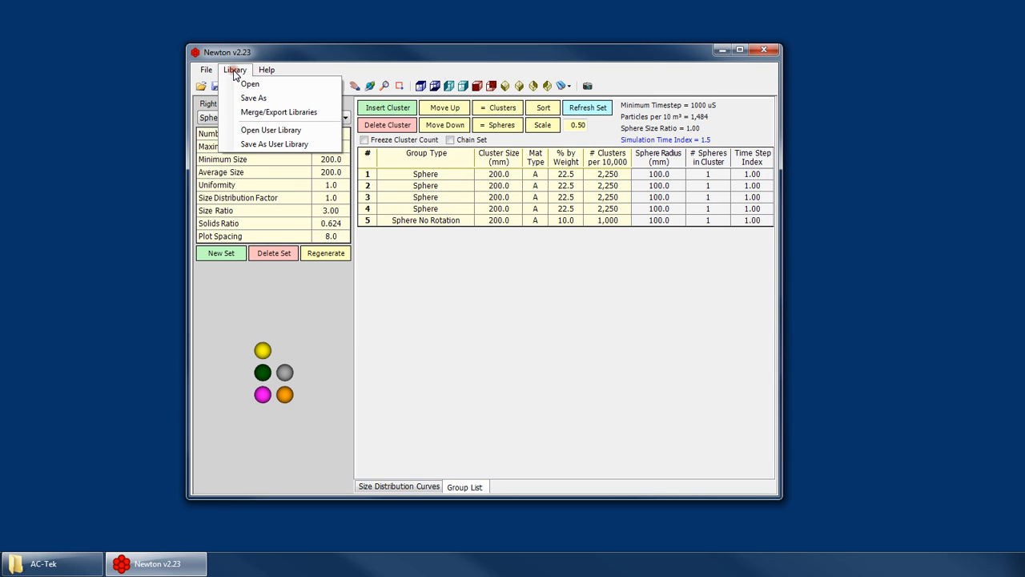
click(280, 113)
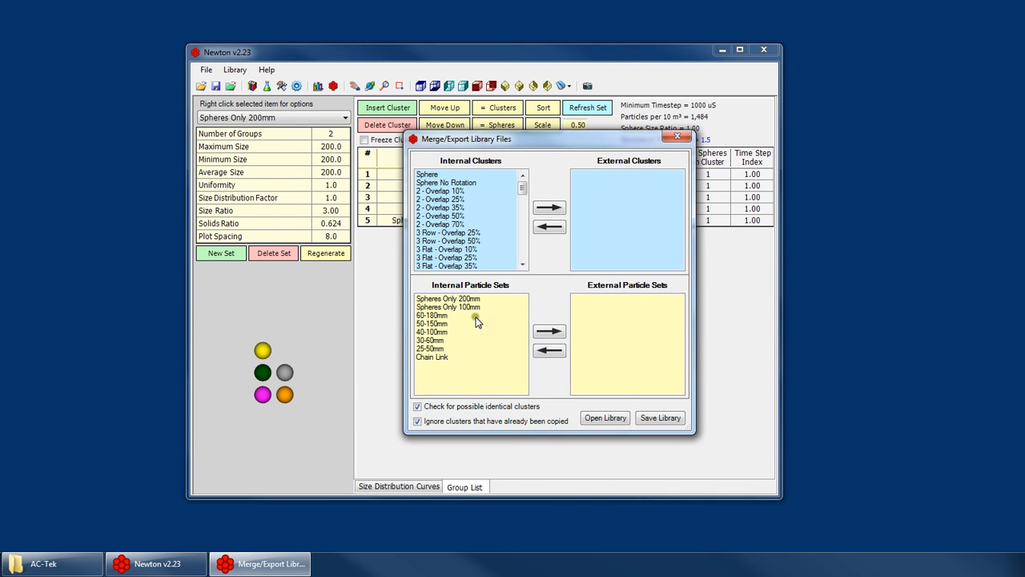
drag(520, 160, 498, 175)
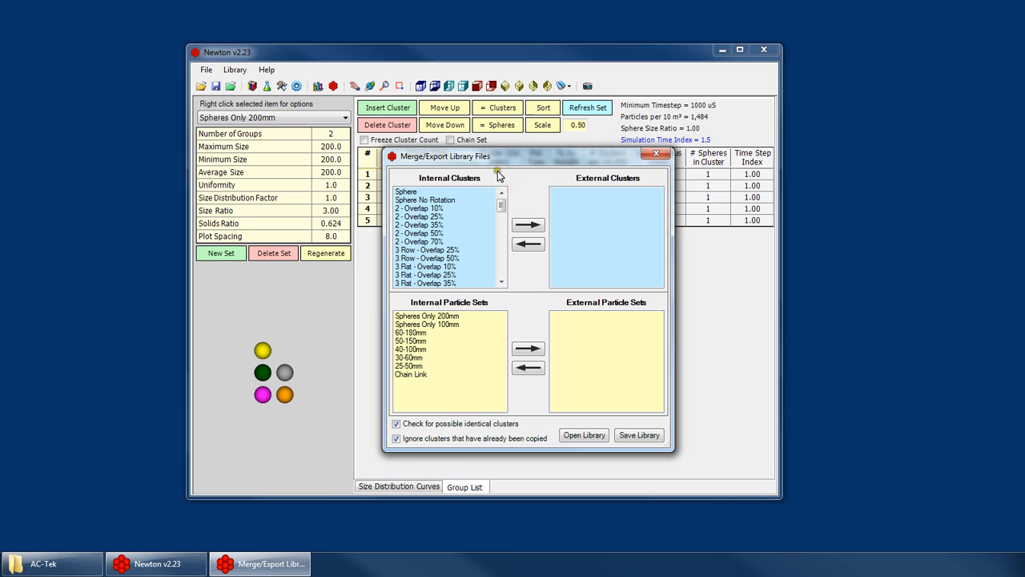
click(456, 200)
click(418, 191)
click(433, 208)
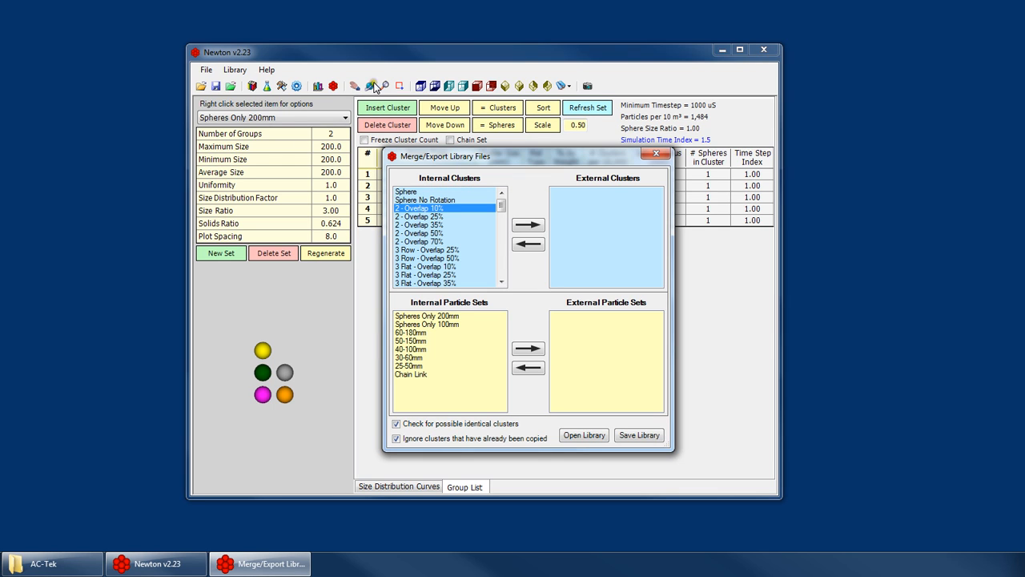
click(439, 340)
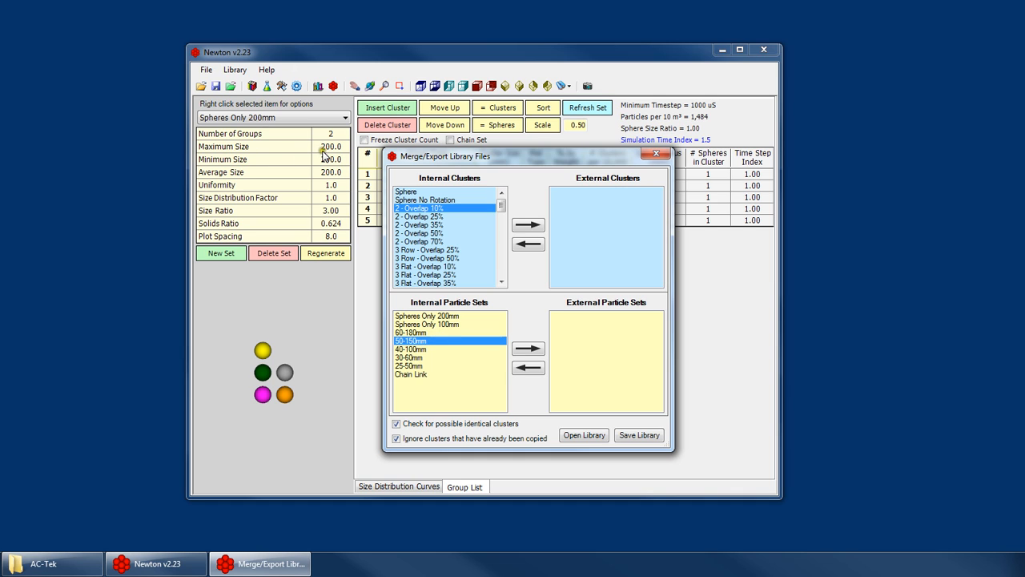
click(612, 229)
click(627, 352)
Load Lumps.plf from the AC-Tek folder as the external library for merging.
click(583, 437)
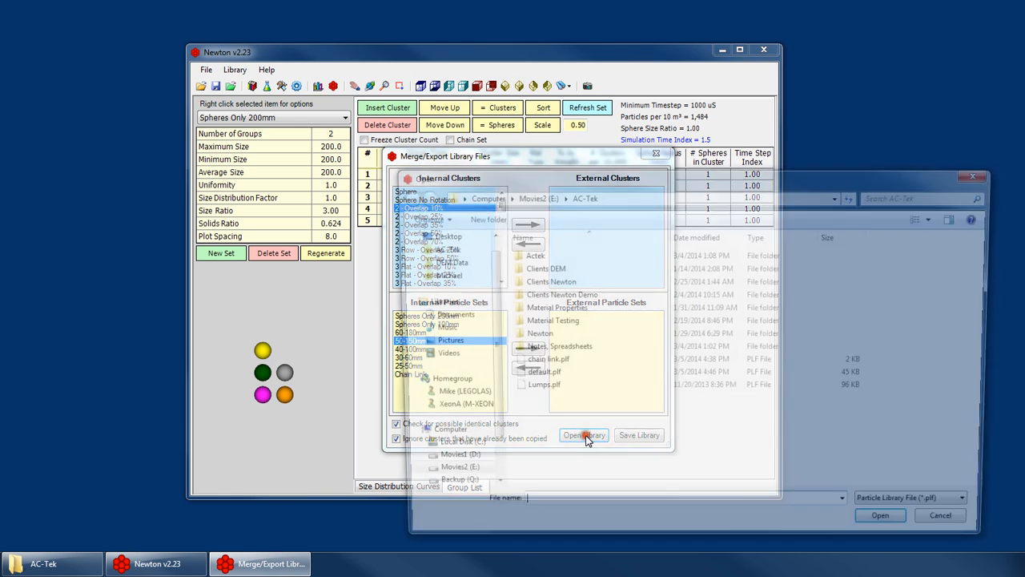
double_click(535, 389)
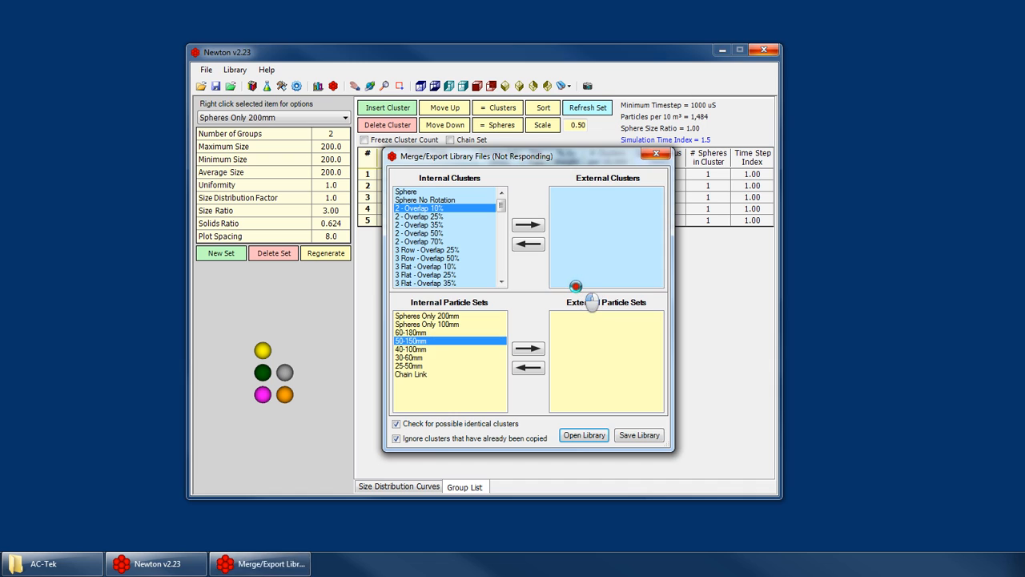
click(171, 569)
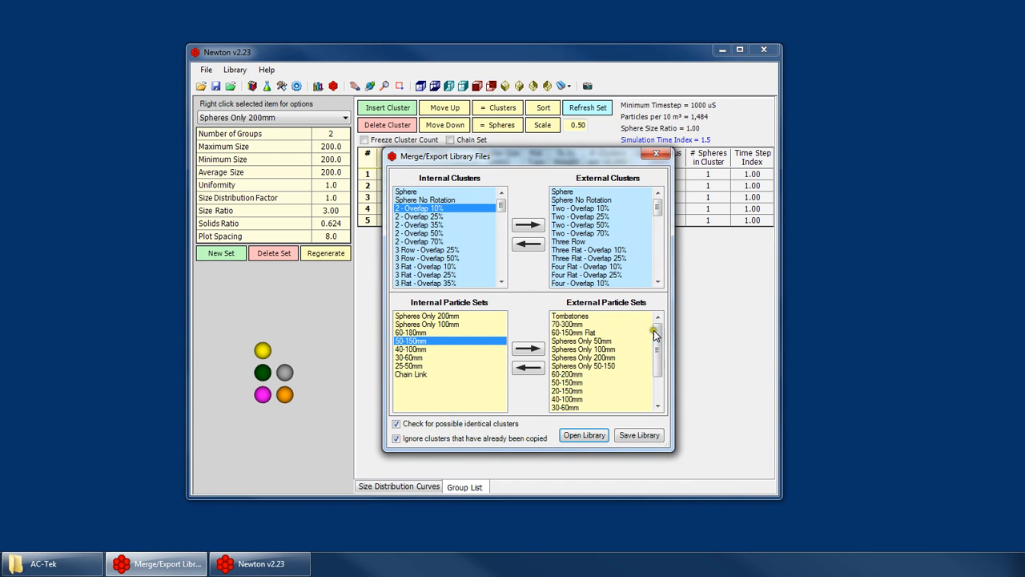
Look through the external clusters and particle sets, and copy the external Tombstones set into the internal library.
drag(661, 359, 664, 381)
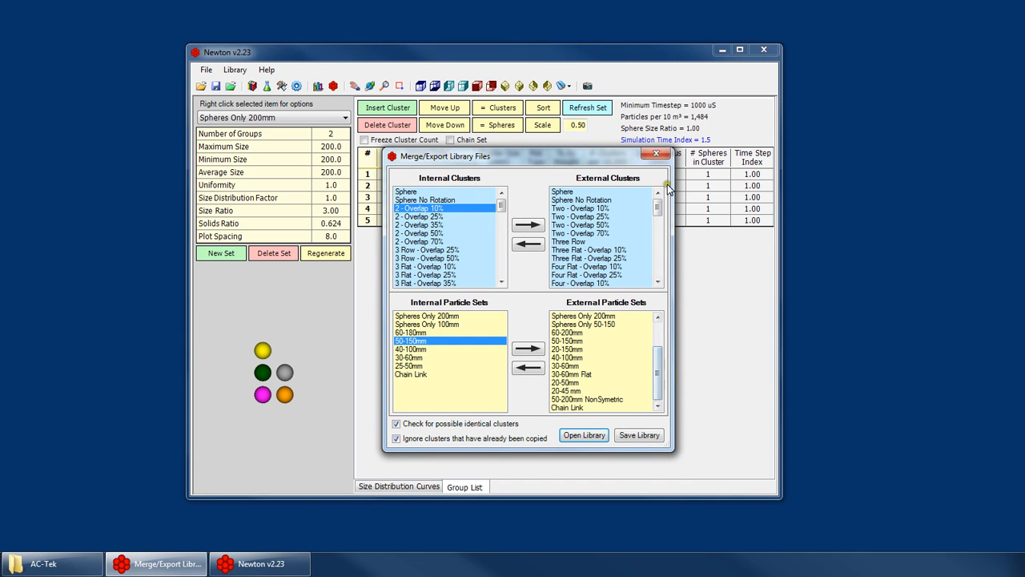
drag(660, 207, 663, 280)
drag(657, 375, 658, 349)
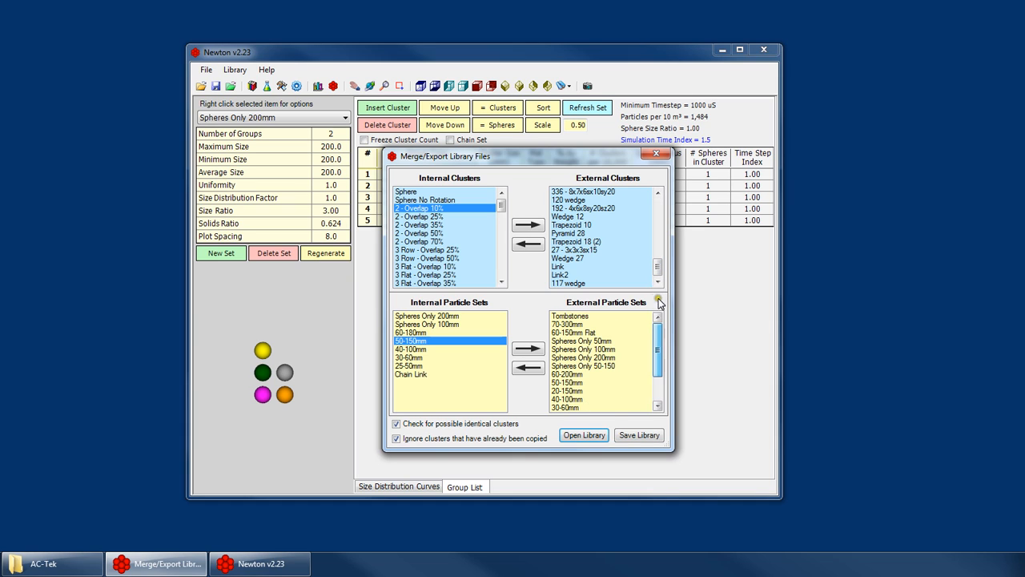
click(574, 316)
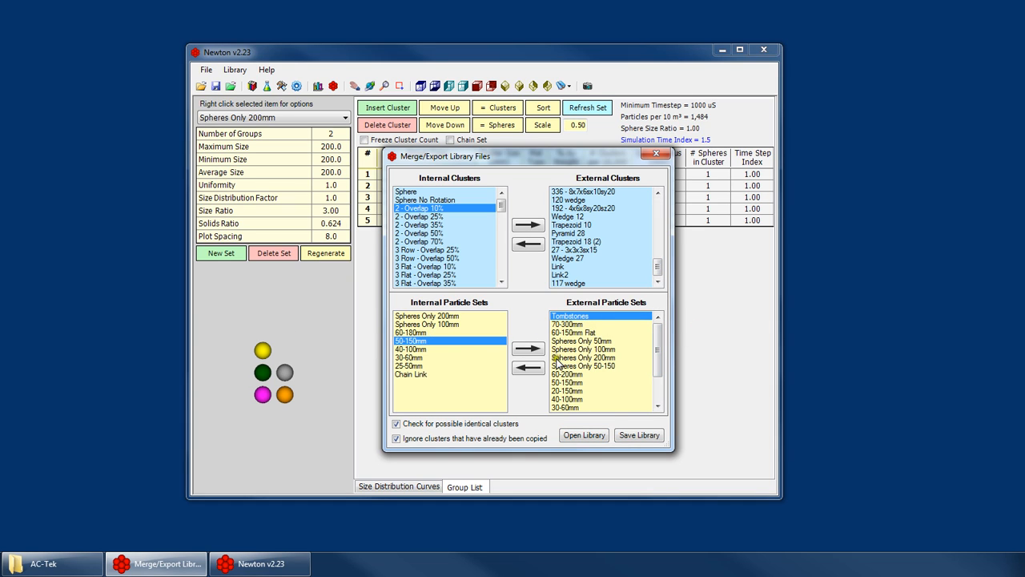
click(528, 367)
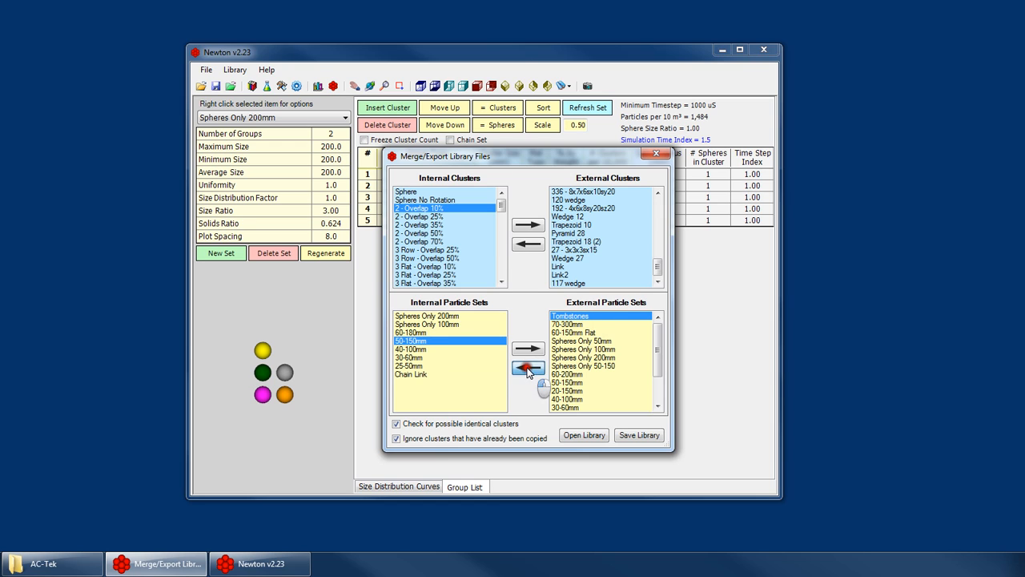
Check the 140 wedge, cube 168, 120 wedge and 117 wedge entries among the internal clusters, and close the merge/export window.
click(413, 259)
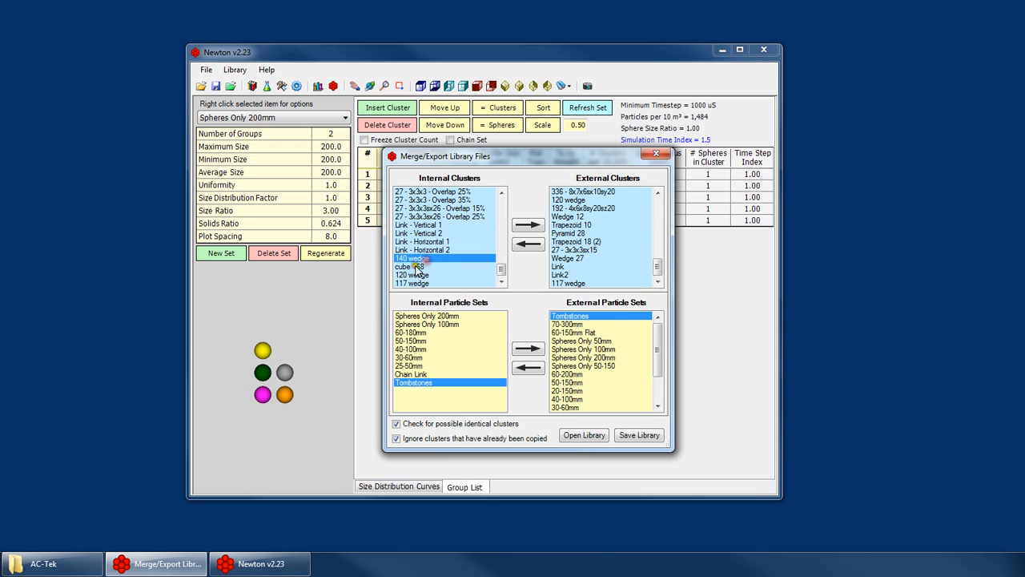
click(413, 267)
click(416, 274)
click(416, 281)
click(422, 267)
click(423, 259)
click(424, 266)
click(421, 274)
click(421, 282)
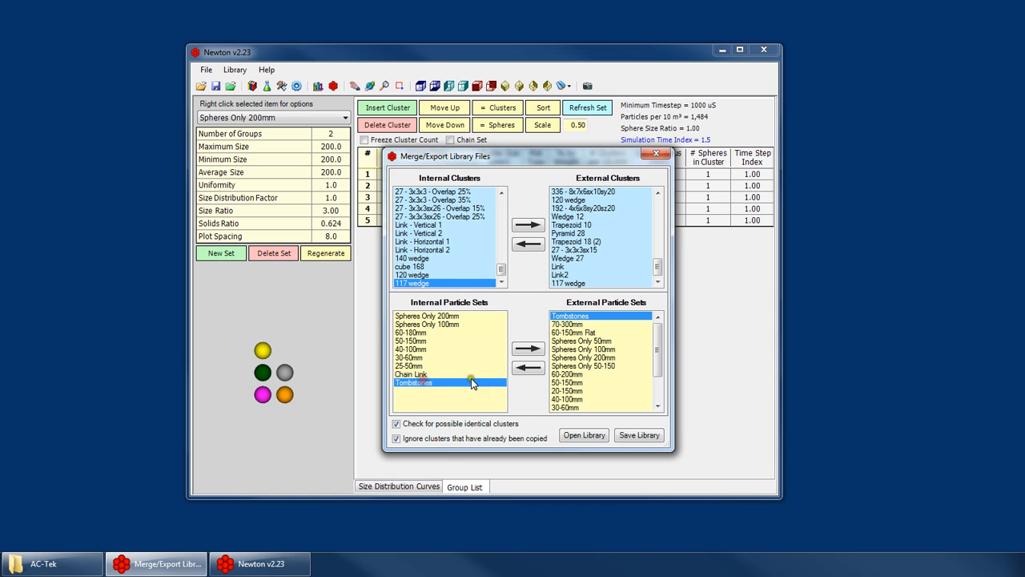
click(419, 259)
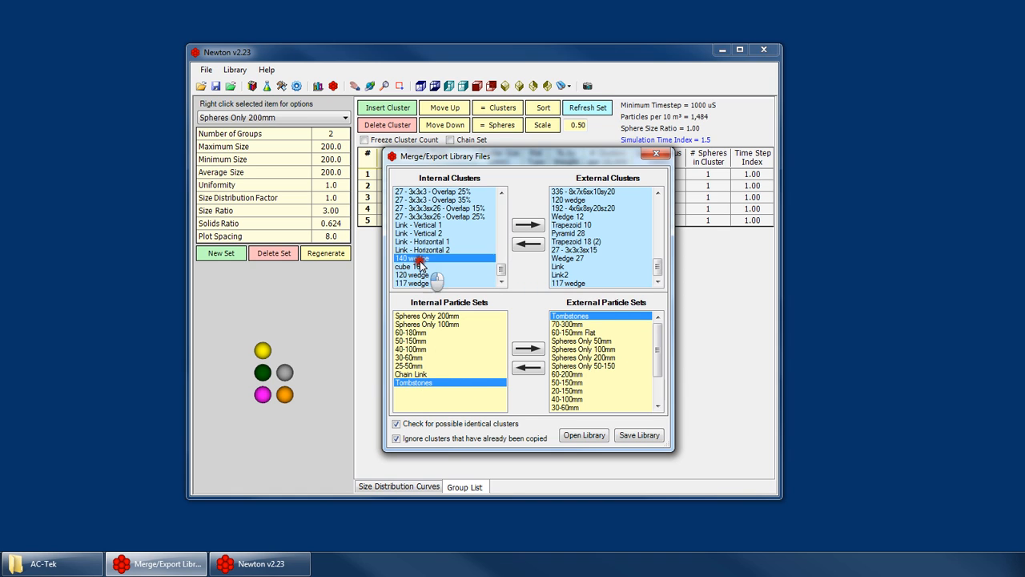
click(419, 274)
click(418, 269)
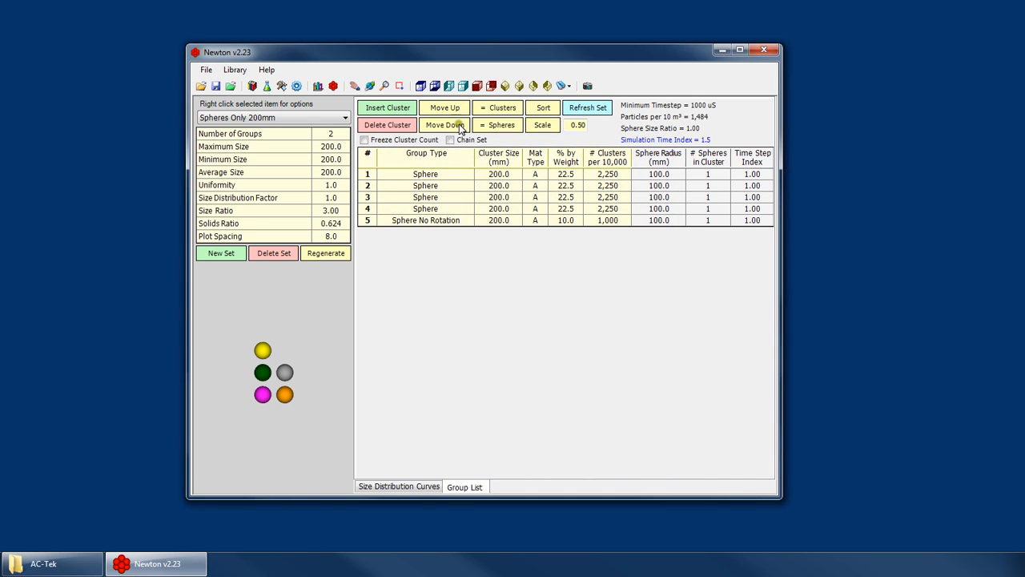
Select the Tombstones particle set and display the 140 wedge cluster in the cluster editor.
click(290, 118)
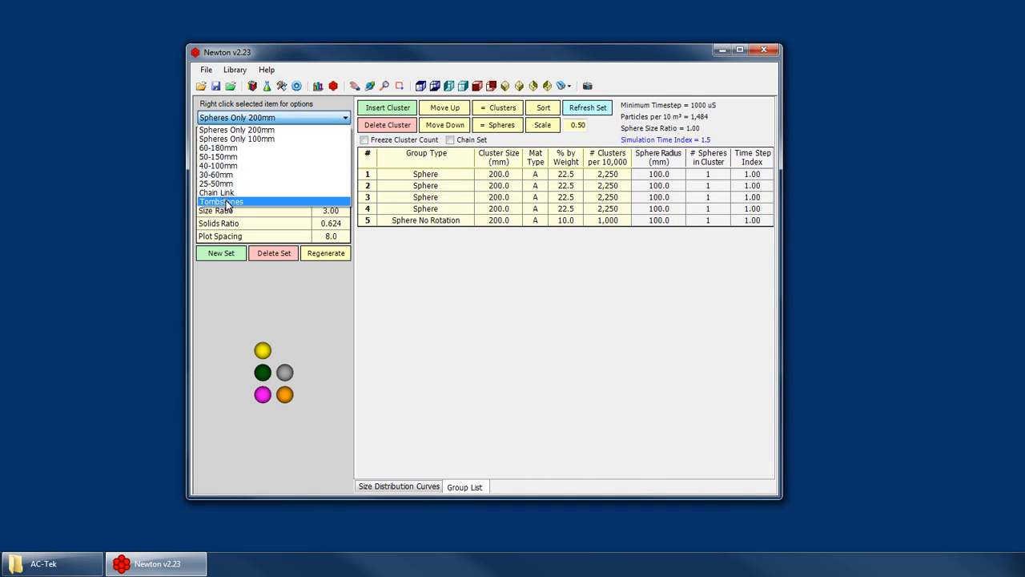
click(226, 201)
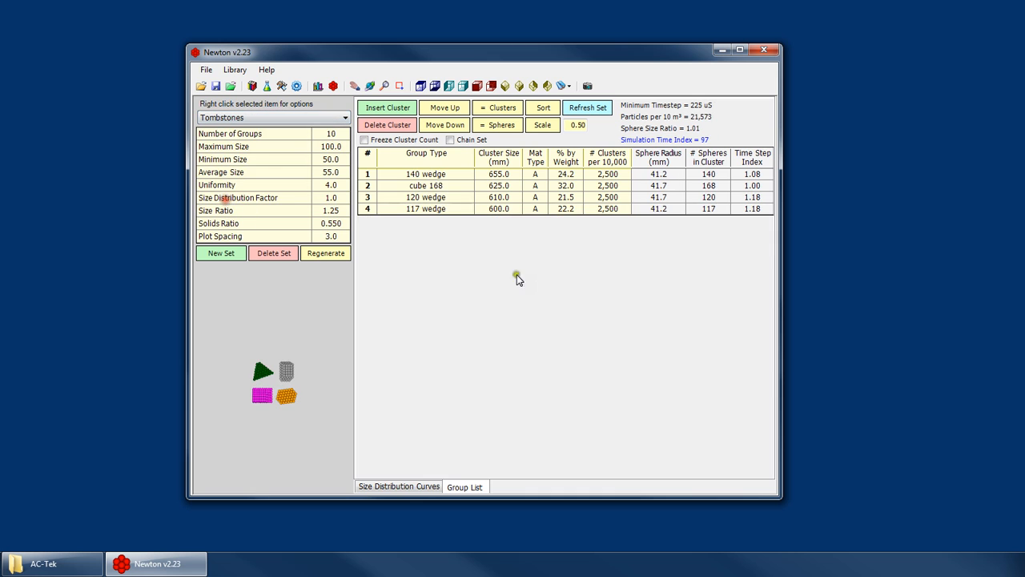
click(332, 85)
click(256, 120)
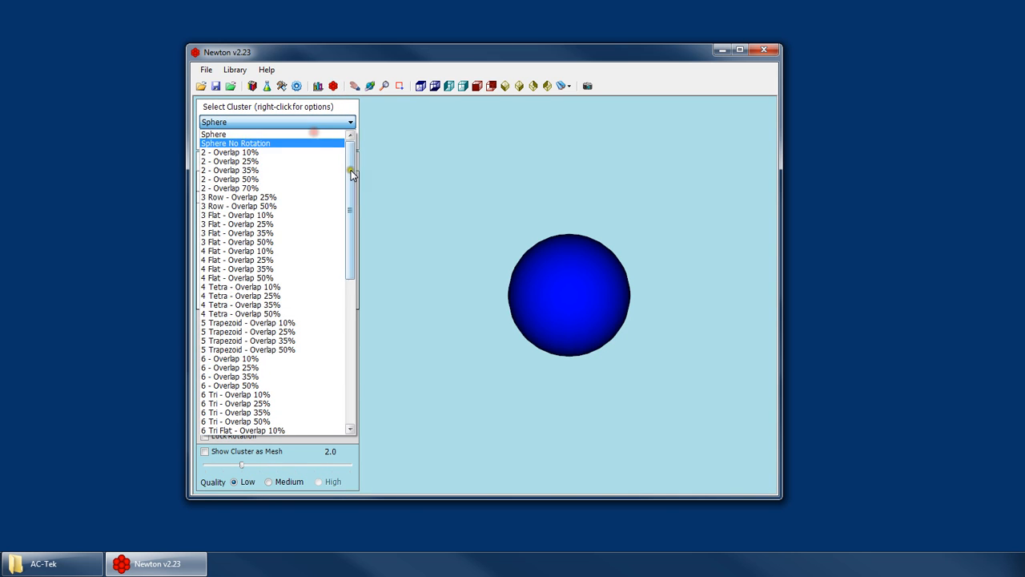
drag(351, 173, 355, 382)
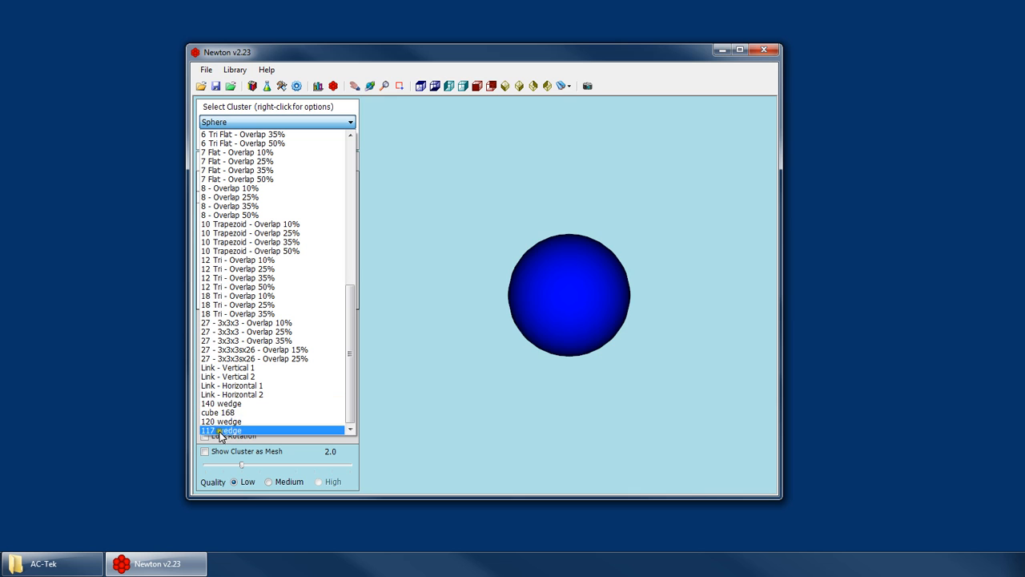
click(224, 403)
click(421, 86)
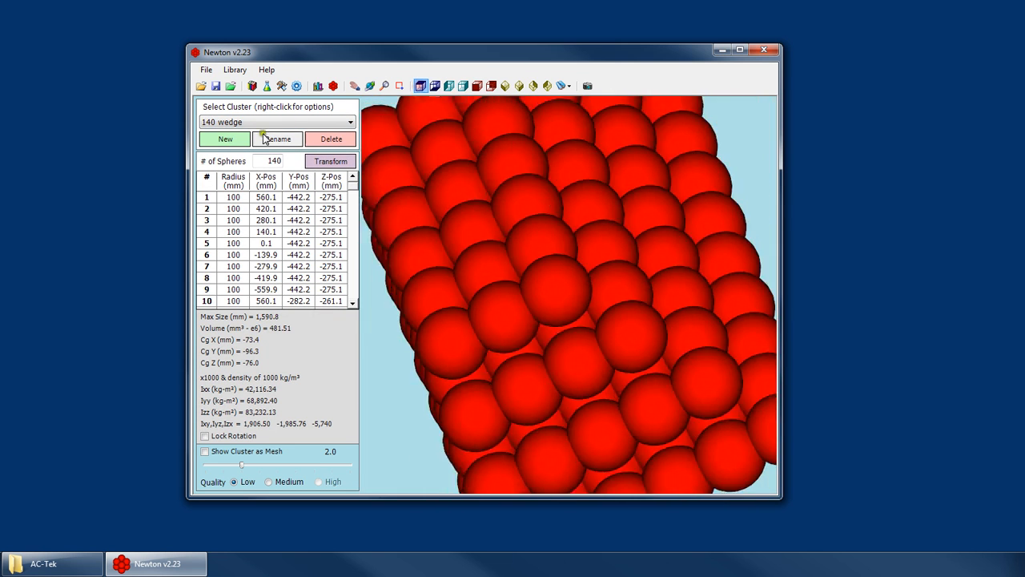
View the cube 168 and 117 wedge clusters in the cluster editor, and return to the particle set view.
click(250, 121)
click(224, 410)
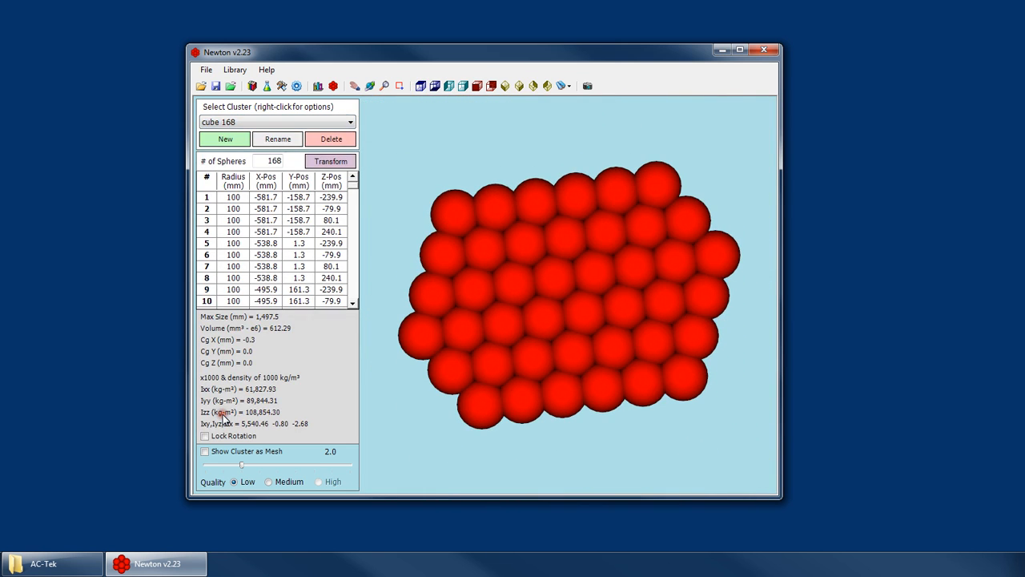
key(Up)
key(Up)
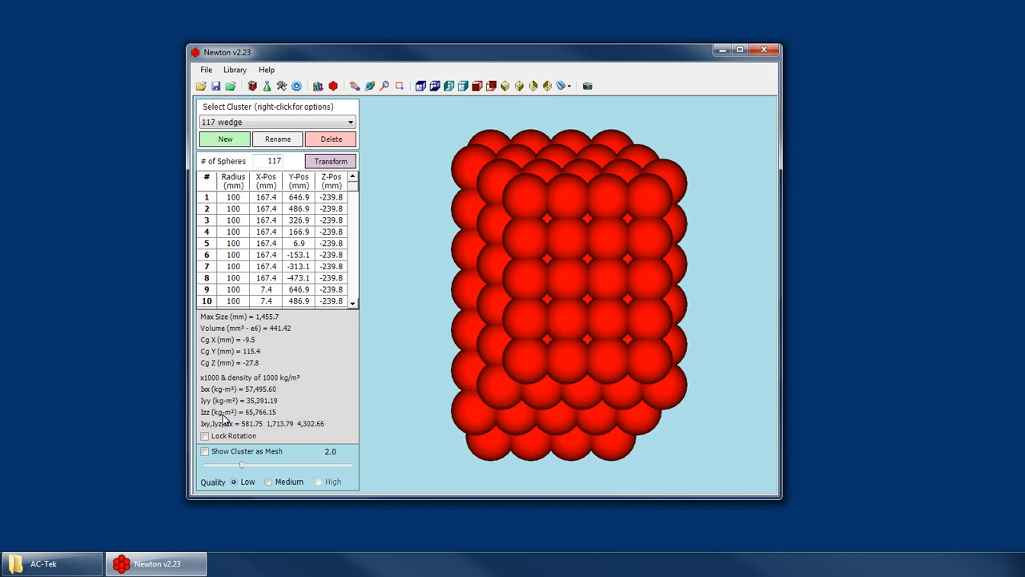
click(318, 86)
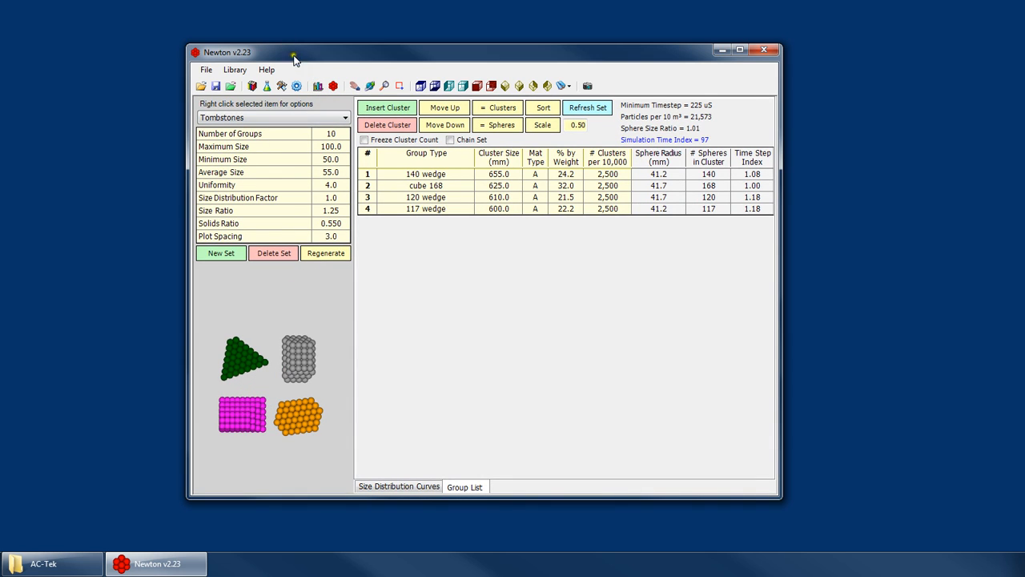
Reopen the library merge/export tool and copy the internal Tombstones particle set into the empty external library.
click(235, 70)
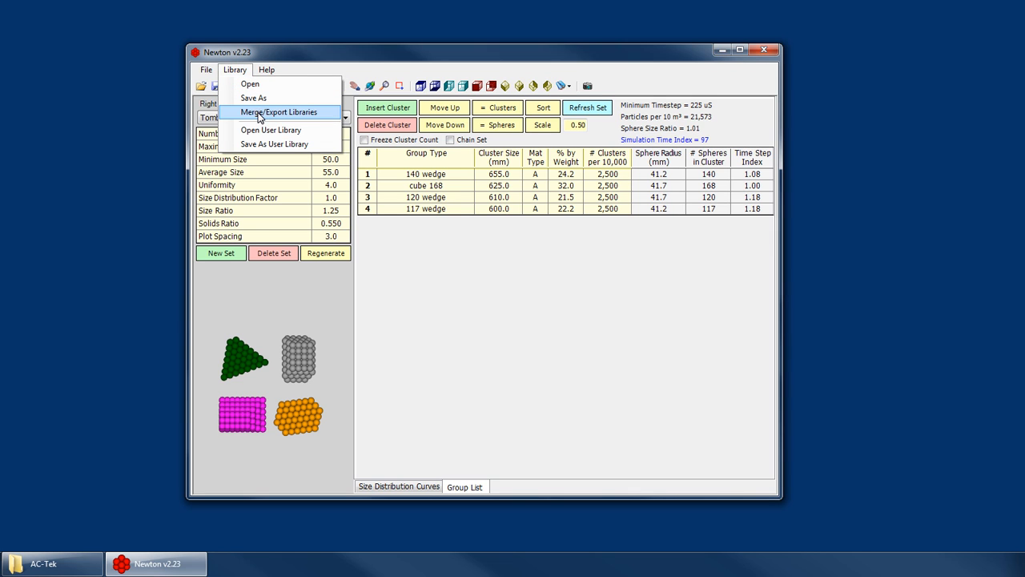
click(259, 112)
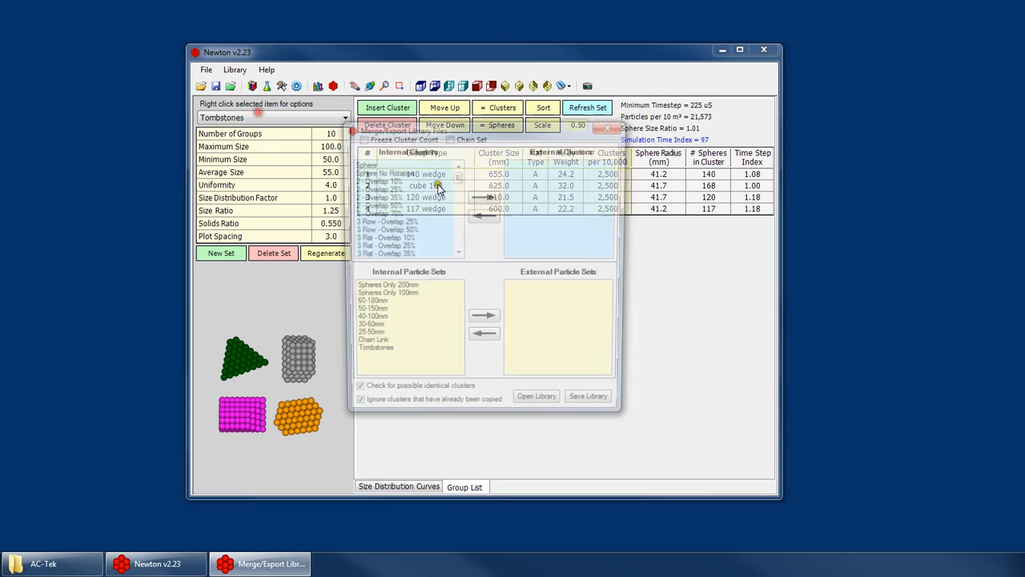
click(377, 355)
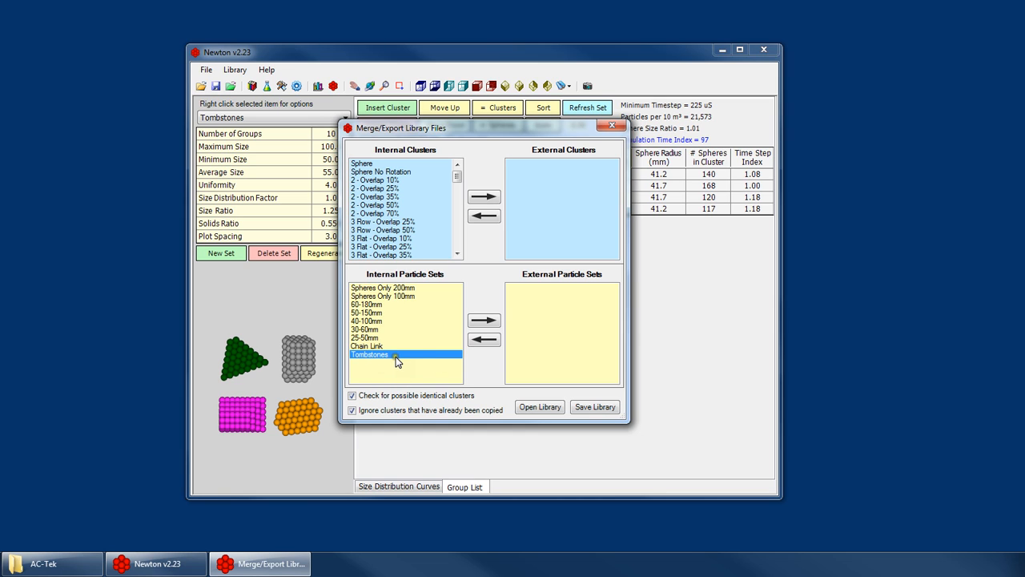
click(484, 321)
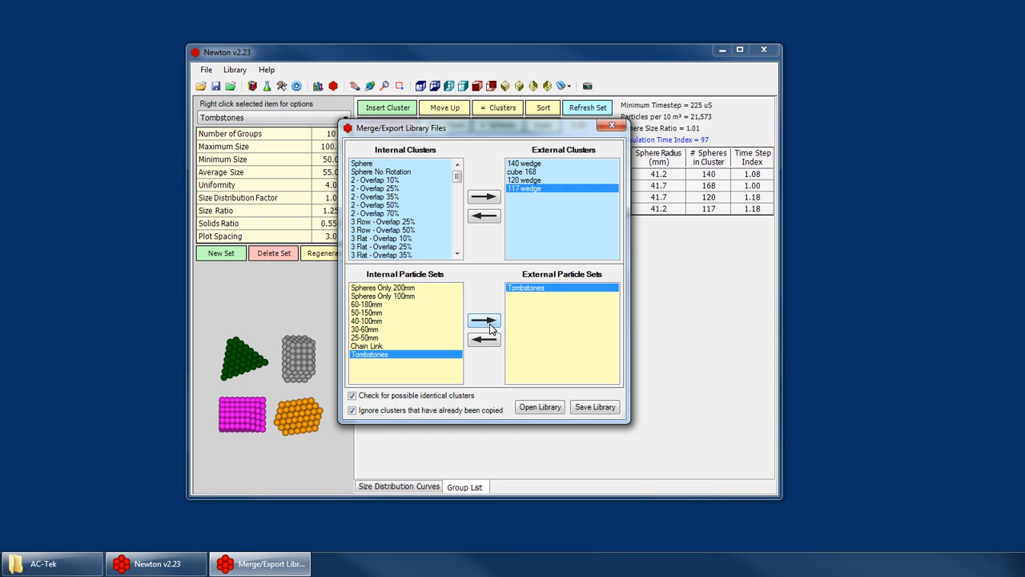
Check the exported Tombstones set and its 140 wedge, cube 168, 120 wedge and 117 wedge clusters in the external library.
click(526, 295)
click(525, 164)
click(522, 172)
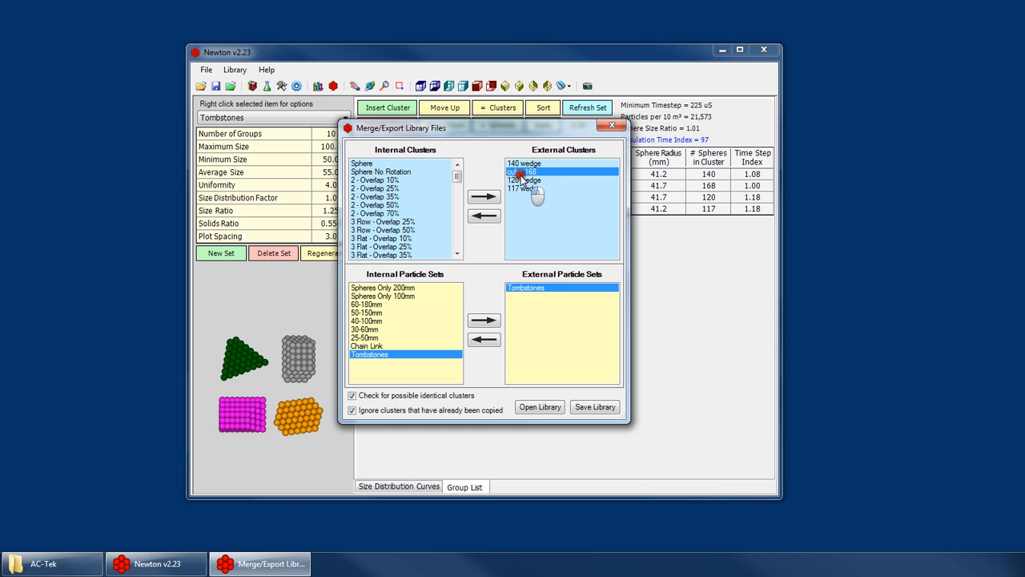
drag(528, 189, 525, 181)
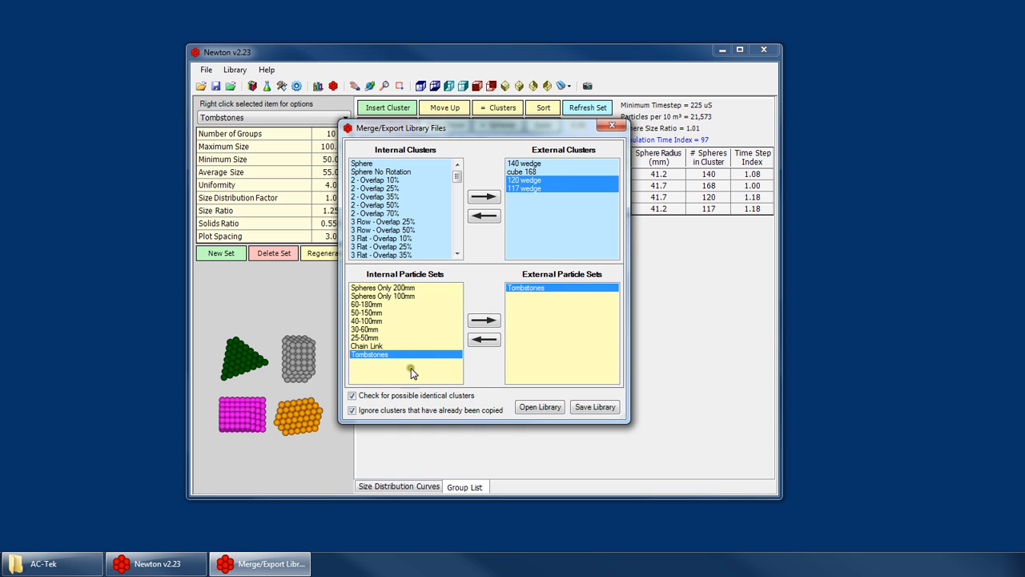
click(538, 163)
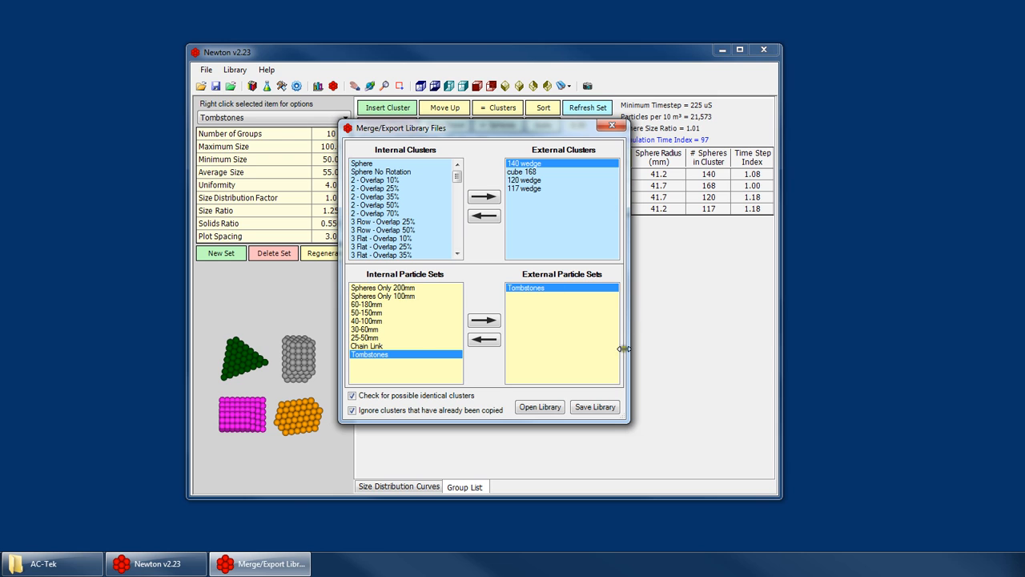
Save the modified external library as tombstones in the AC-Tek folder and close the merge/export window.
click(612, 125)
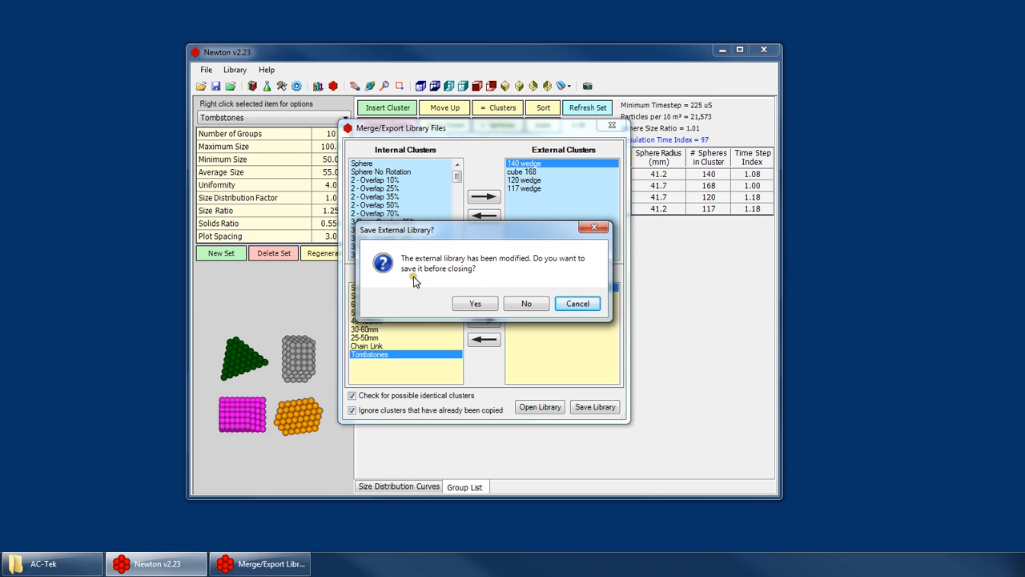
click(573, 306)
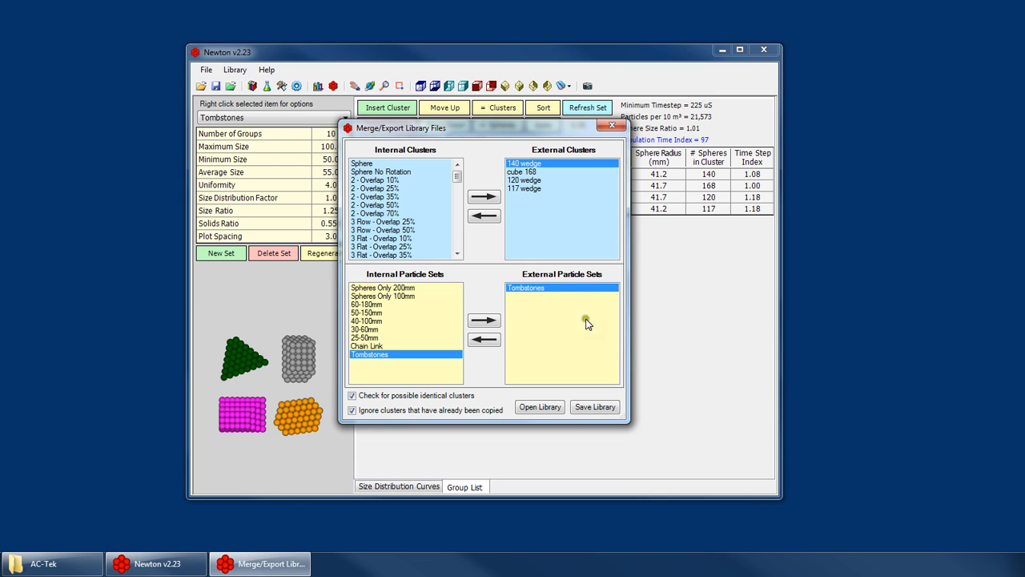
click(596, 408)
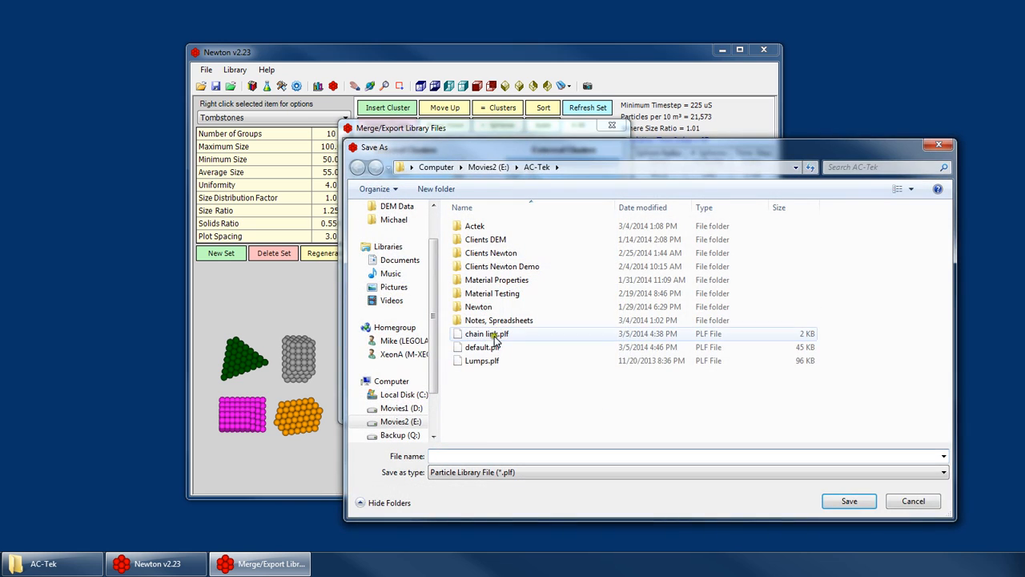
text(tombs)
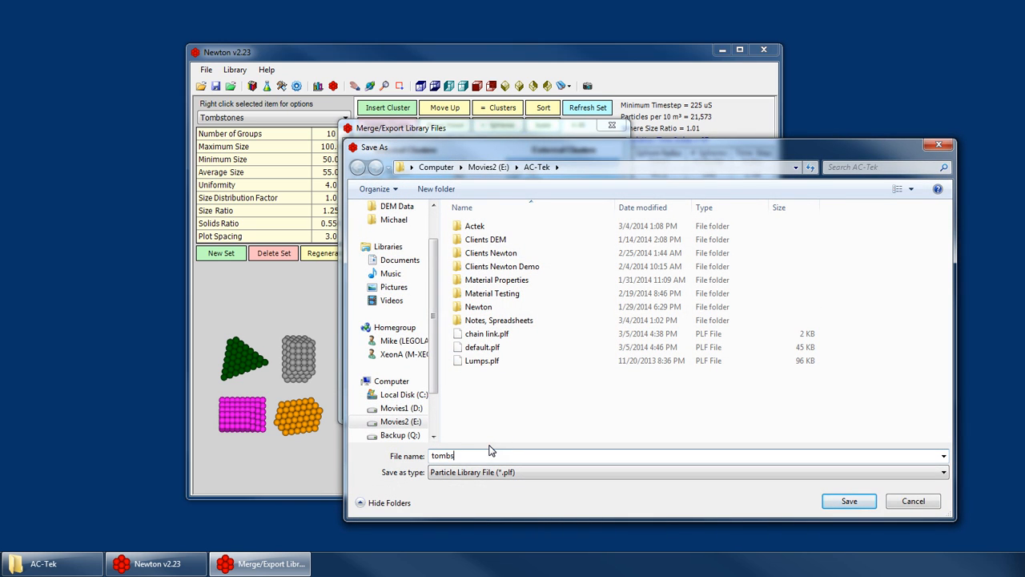
text(tones)
key(Return)
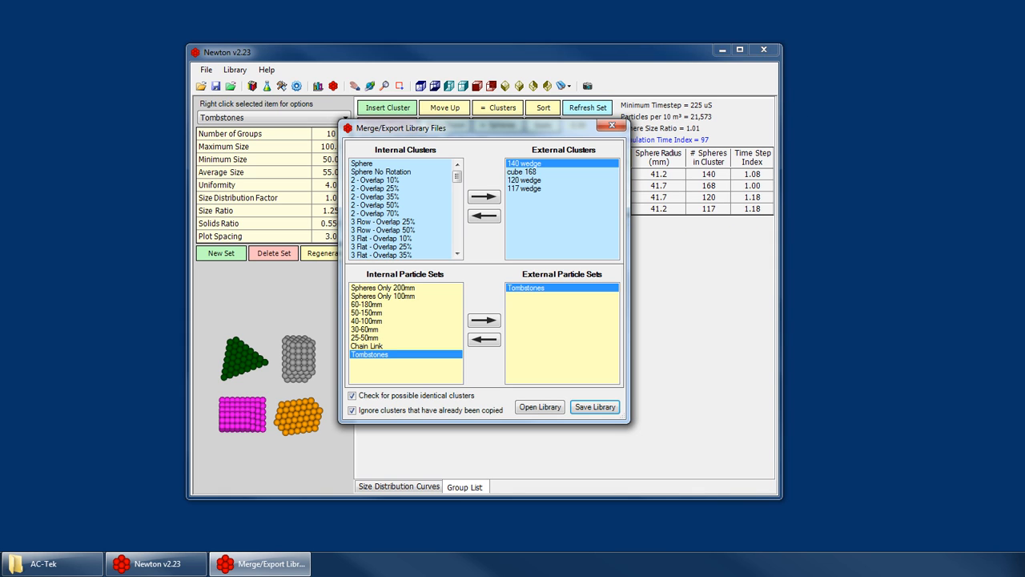
click(612, 125)
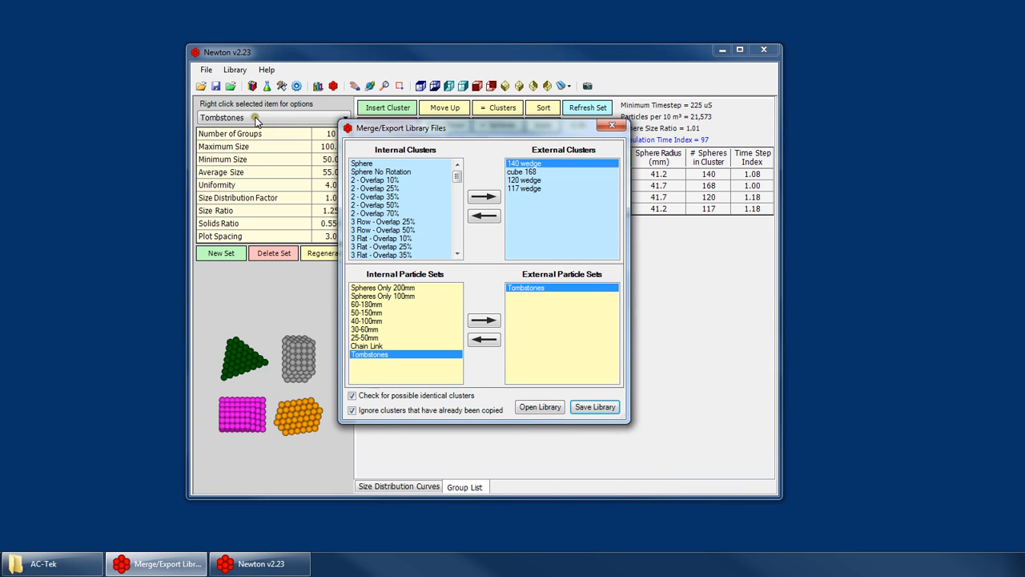
drag(487, 132, 538, 150)
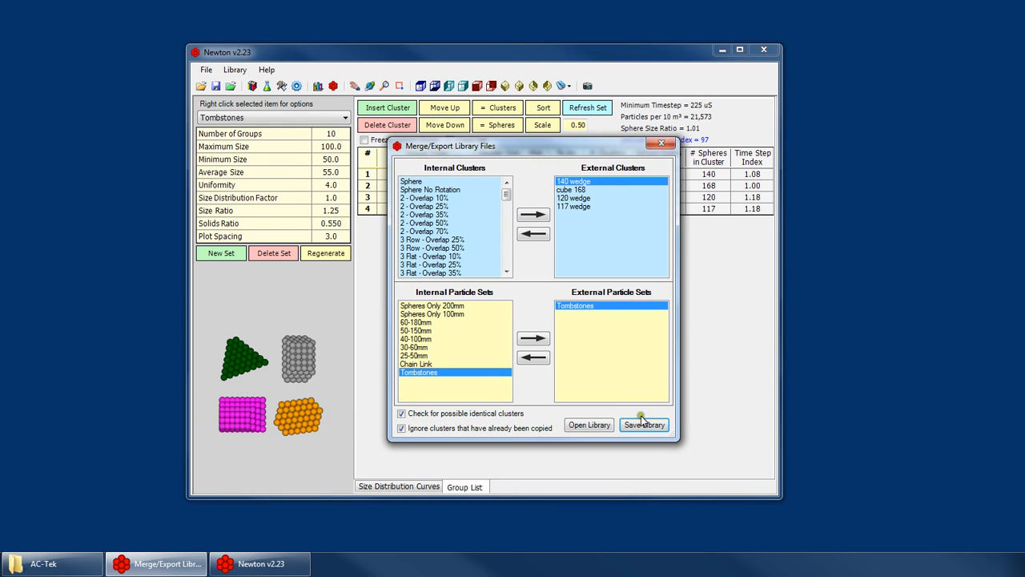
click(663, 141)
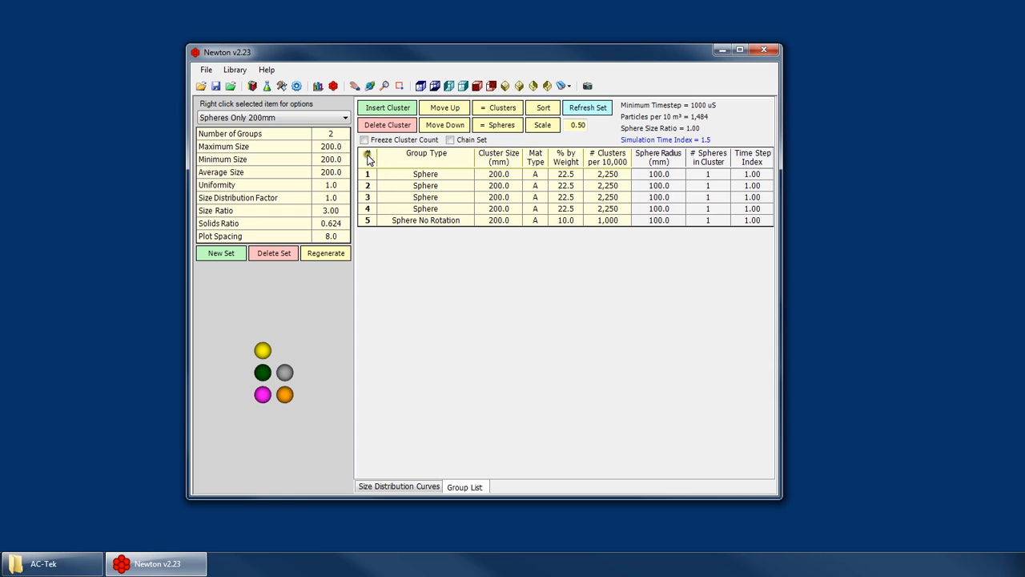
Open the tombstones.plf particle library from the AC-Tek folder.
click(304, 118)
click(304, 118)
click(234, 69)
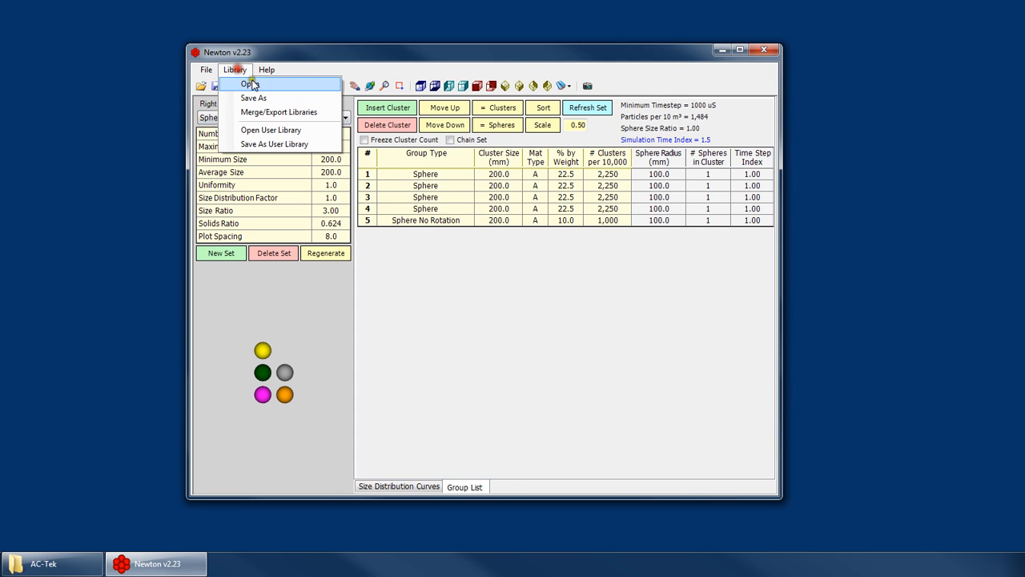
click(250, 84)
click(360, 299)
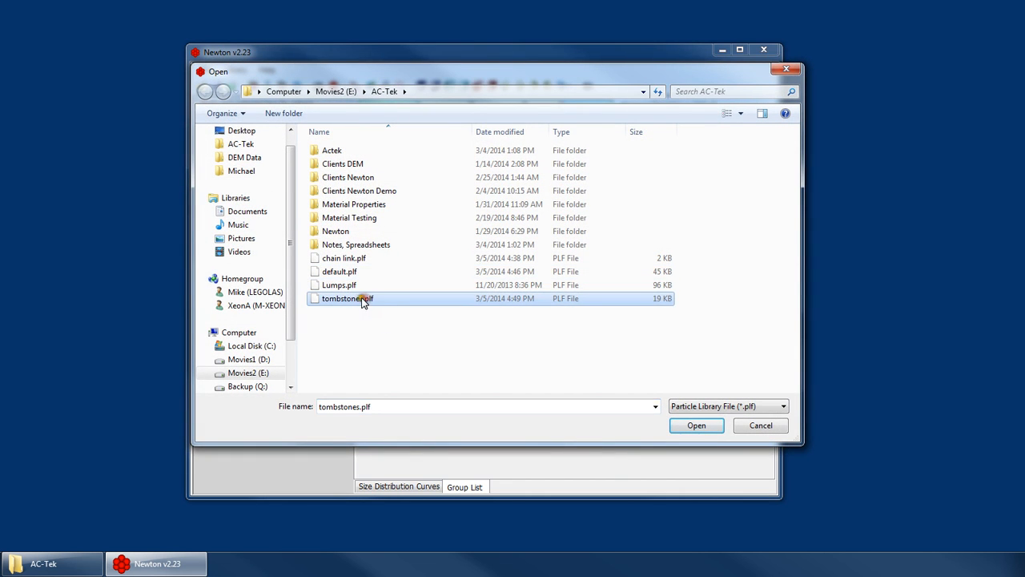
double_click(360, 299)
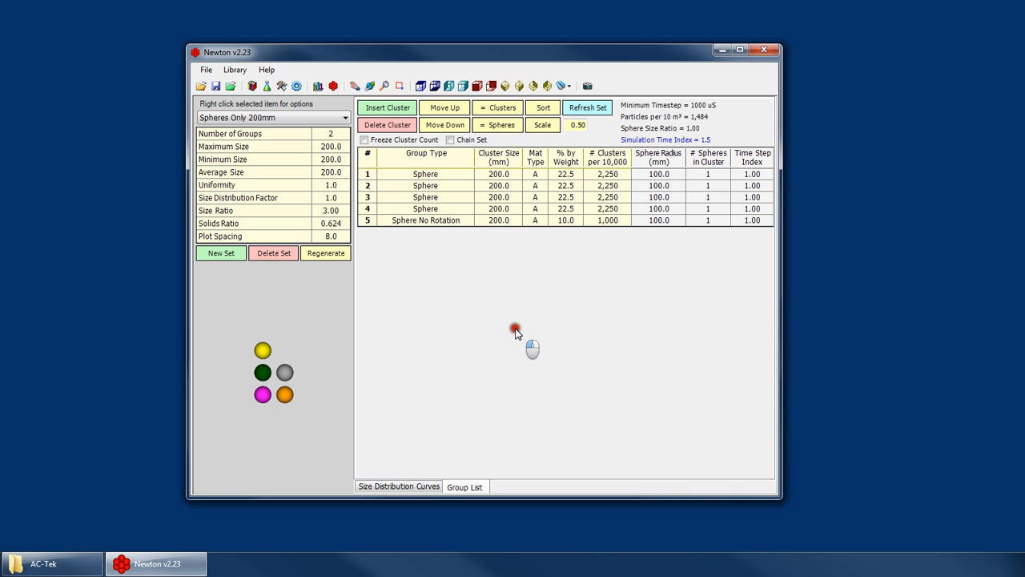
Check the opened library's particle set and cluster lists, and return to the particle set view.
click(276, 117)
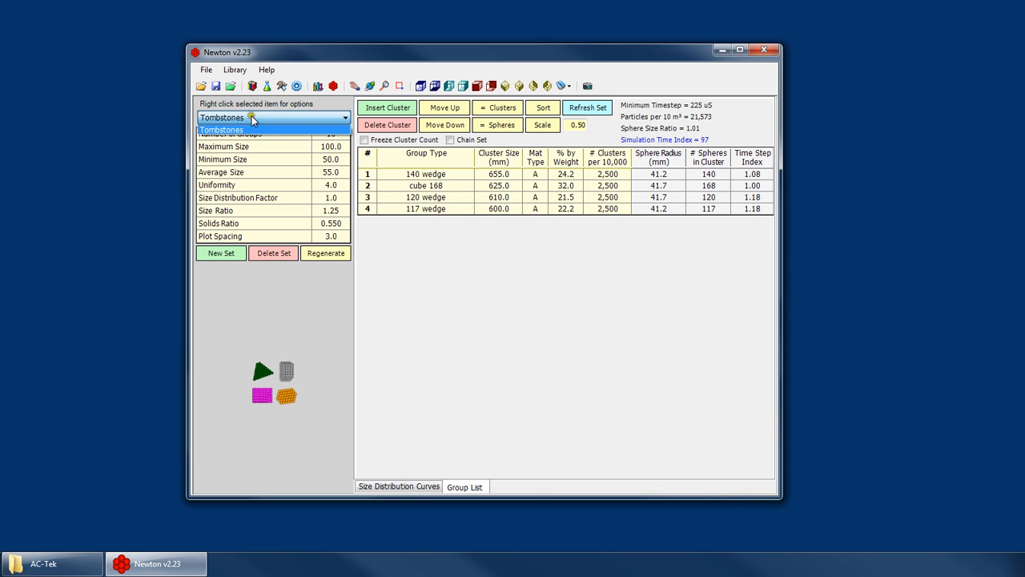
click(333, 85)
click(292, 121)
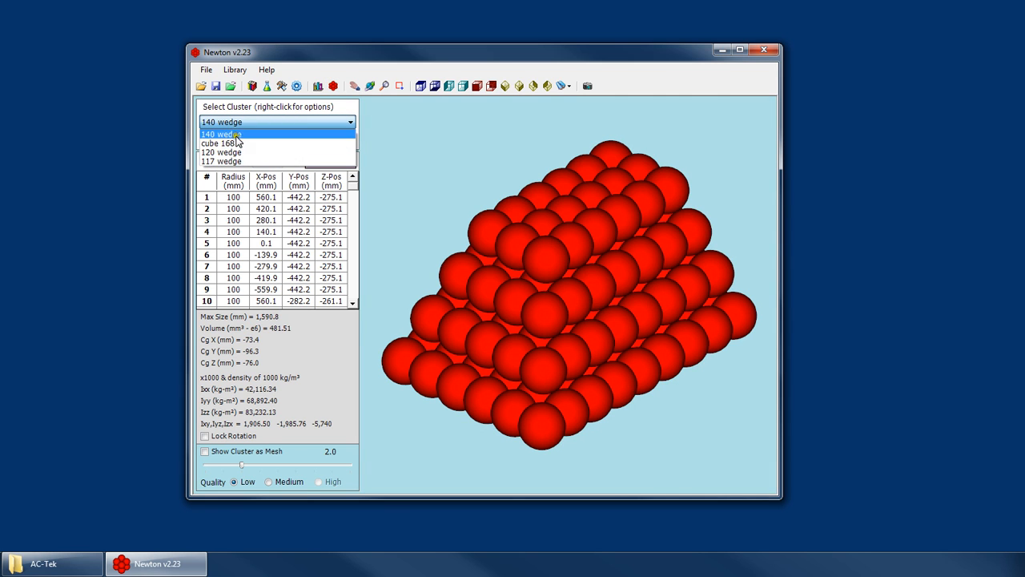
click(318, 85)
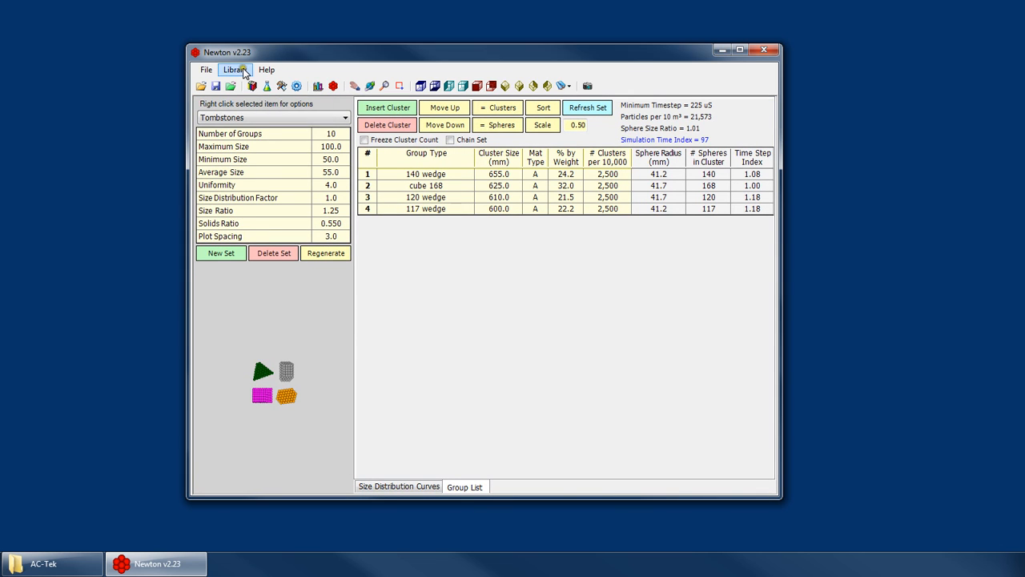
Open the user library and check its list of particle sets.
click(266, 69)
click(253, 128)
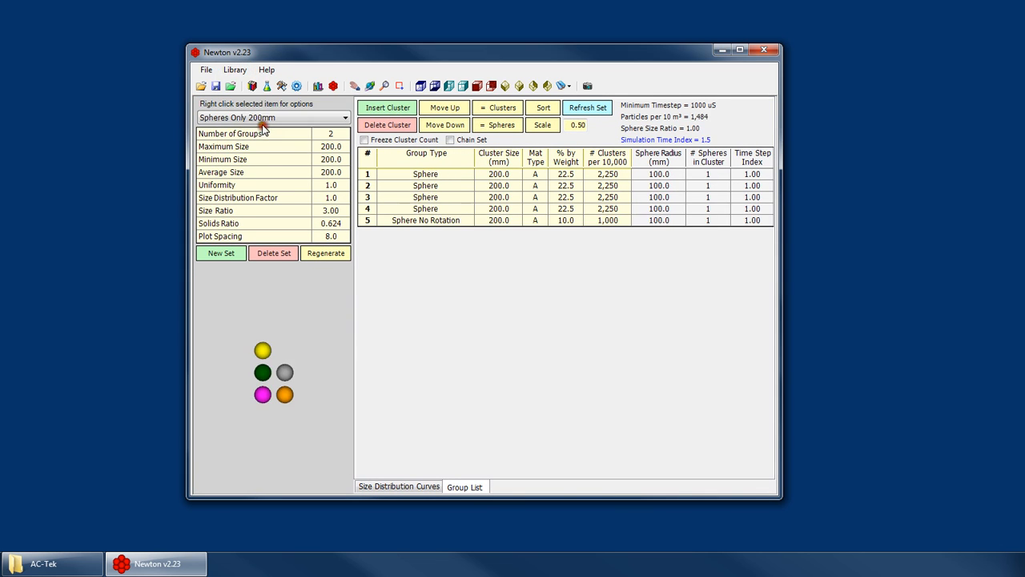
click(262, 118)
click(262, 118)
Reopen the library merge/export tool and look over the internal clusters and particle sets.
click(234, 69)
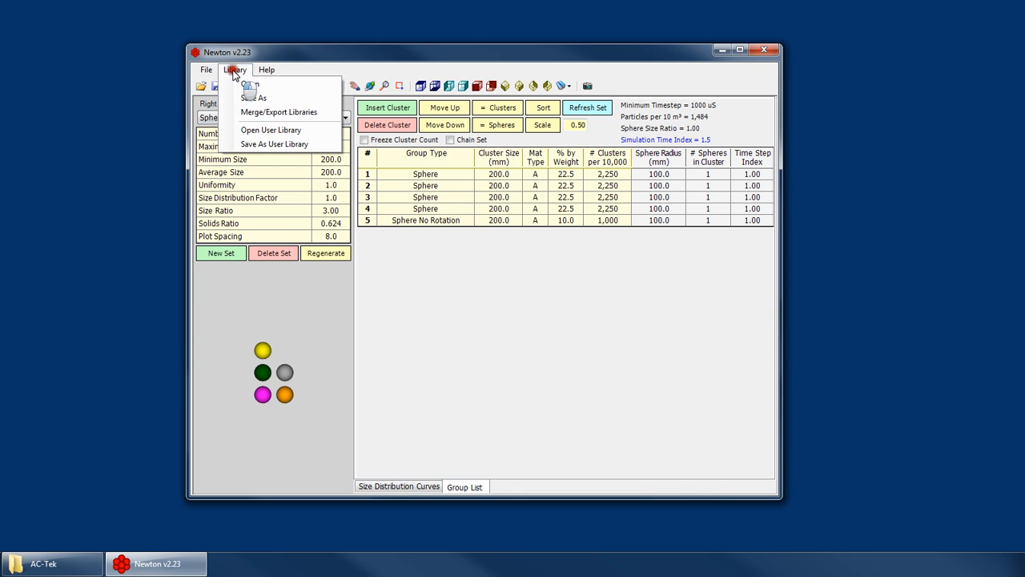
click(258, 114)
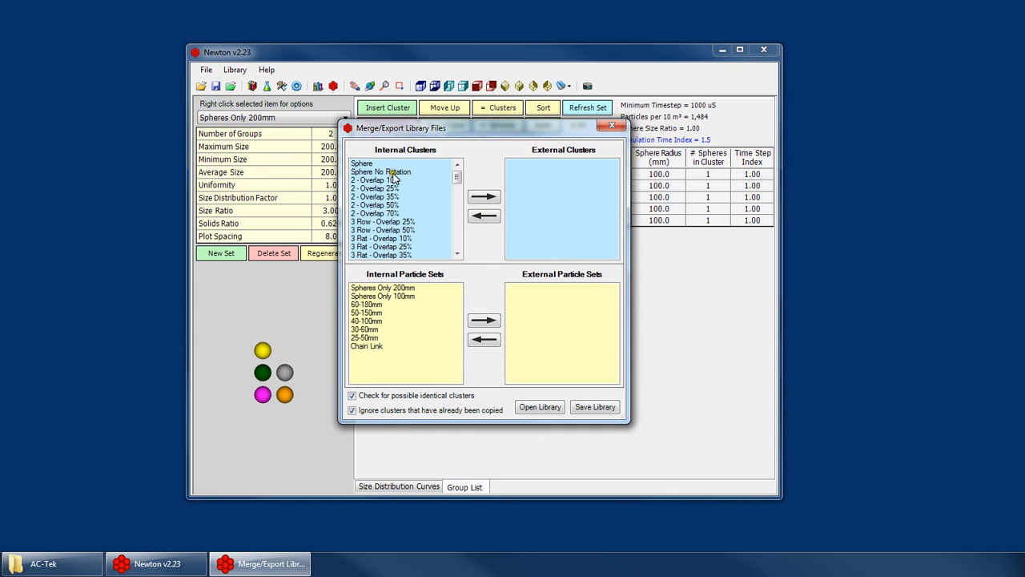
drag(392, 178, 393, 205)
click(383, 312)
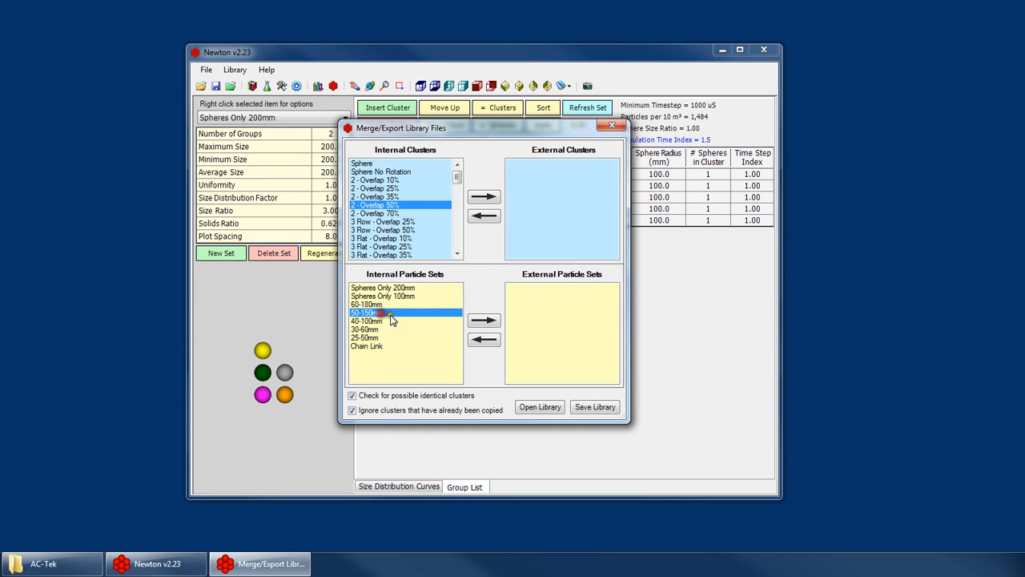
click(378, 230)
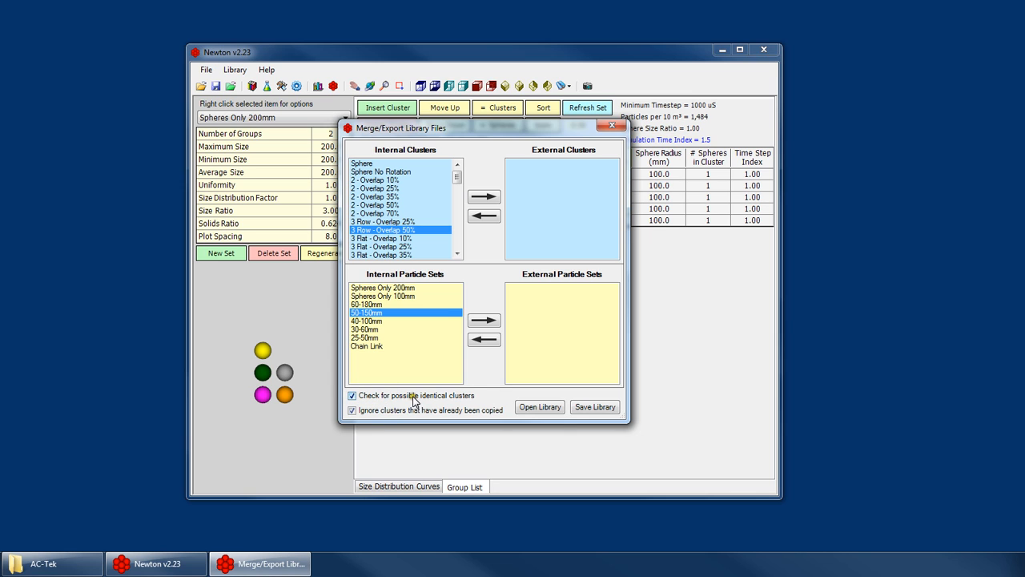
click(413, 171)
click(398, 164)
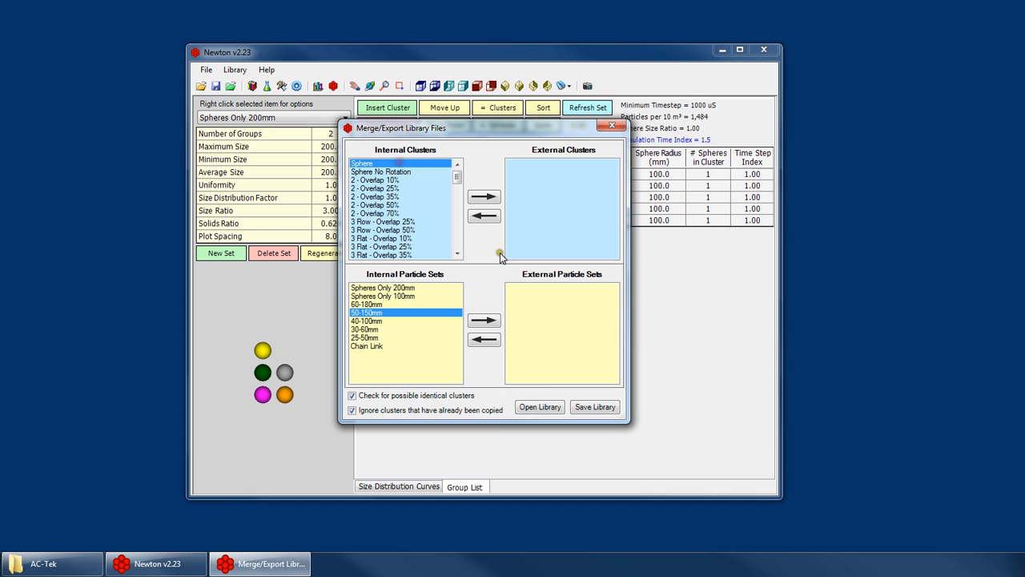
Load default.plf as the external library in the merge/export tool.
click(540, 405)
click(510, 347)
double_click(510, 346)
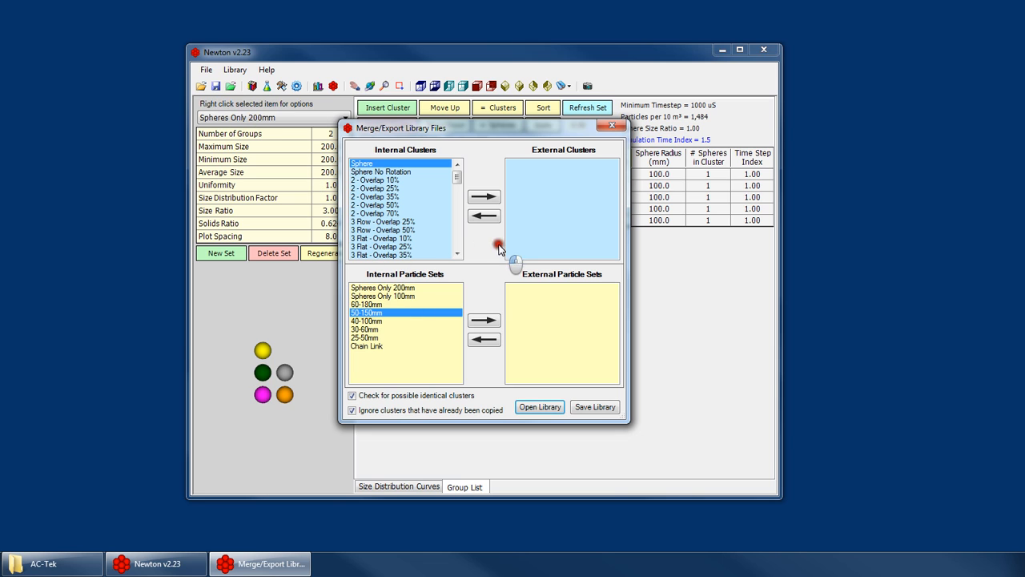
click(465, 325)
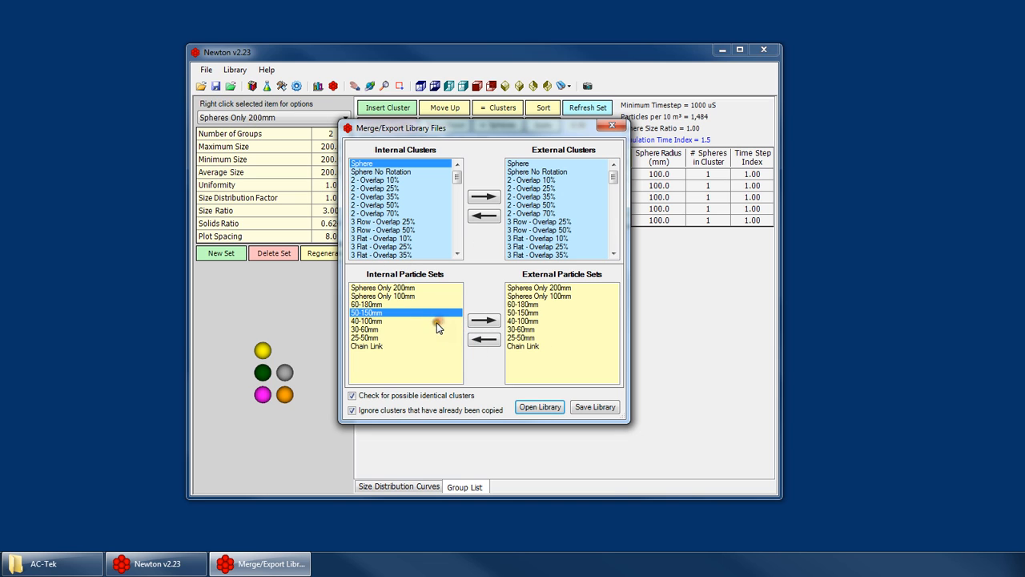
Copy the external Chain Link set into the internal library, treating the Link - Vertical 1 and Link - Vertical 2 clusters as identical.
click(528, 347)
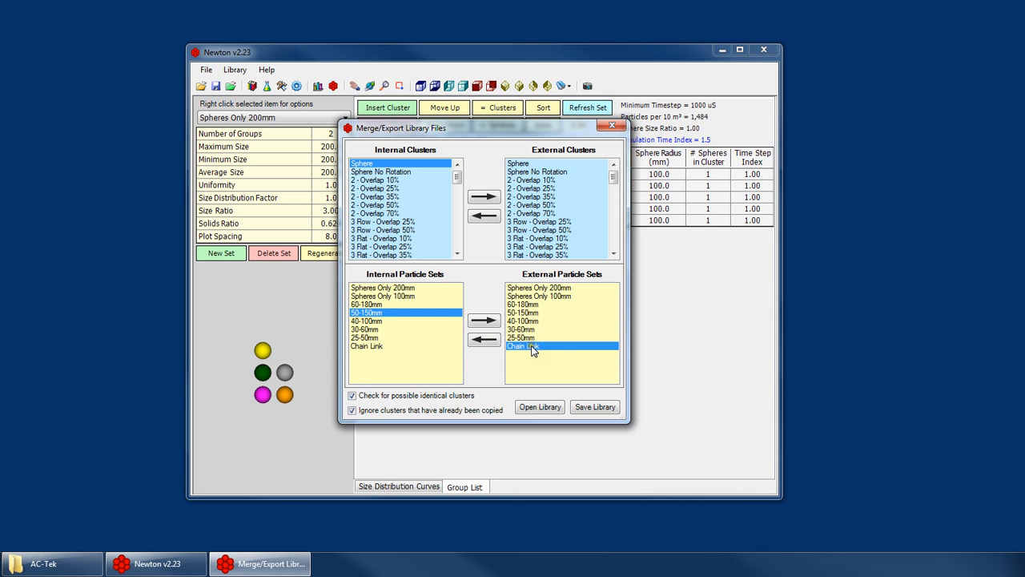
click(477, 339)
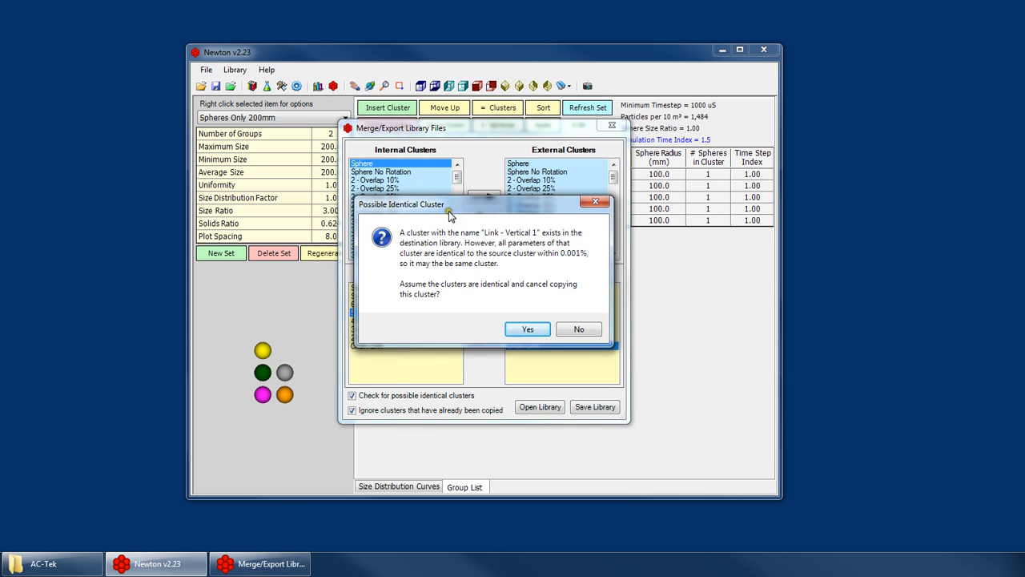
drag(449, 212, 705, 214)
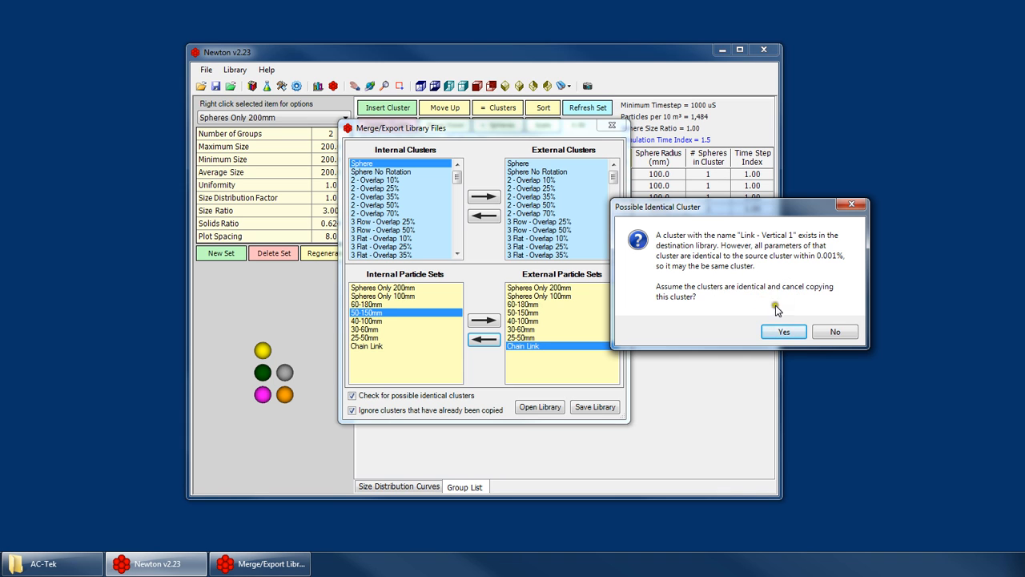
click(783, 332)
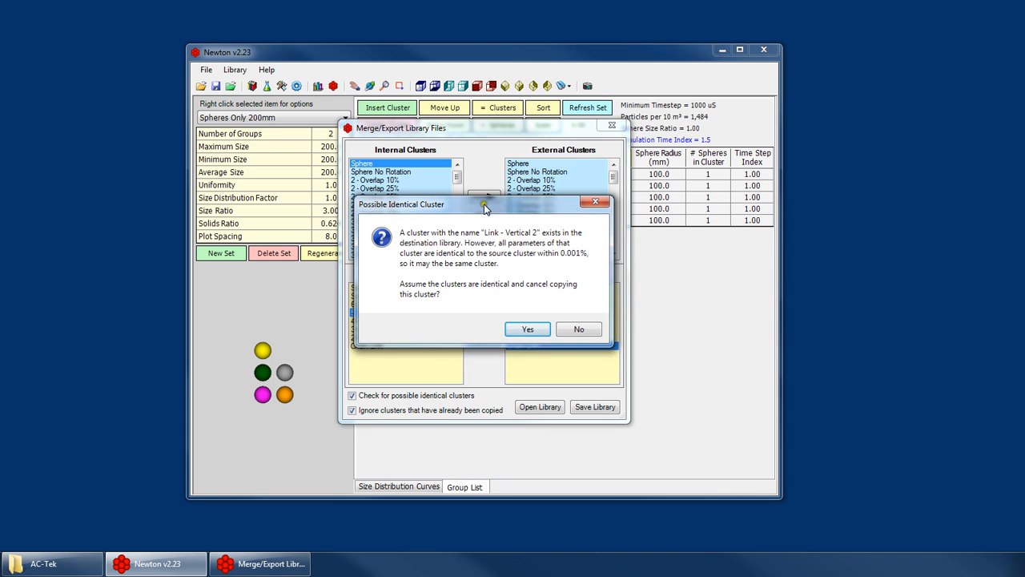
drag(484, 207, 754, 174)
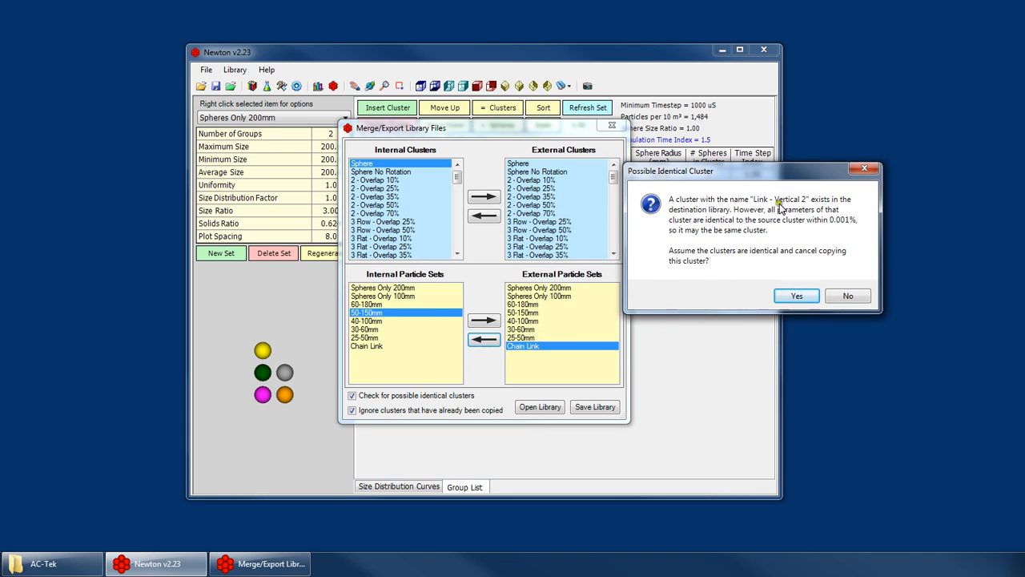
click(797, 295)
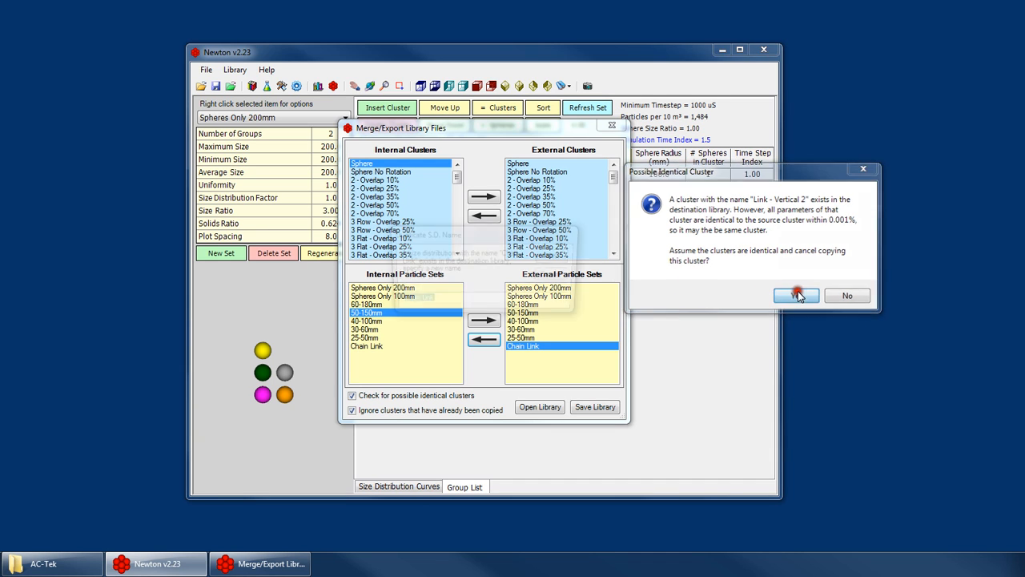
Name the copied particle set Chain Link 2 and close the merge/export window.
drag(465, 237, 494, 227)
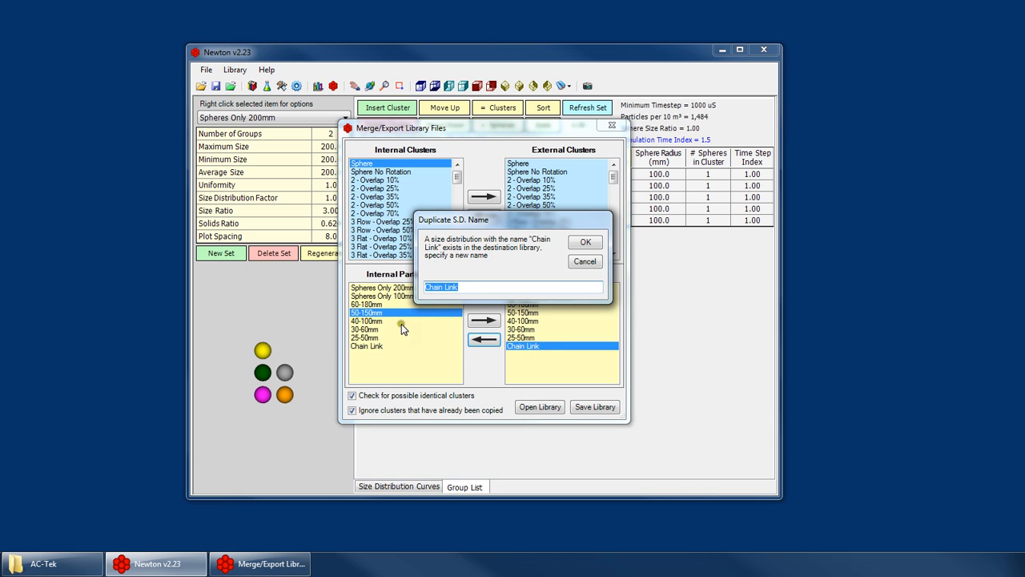
click(466, 286)
text(21)
click(585, 242)
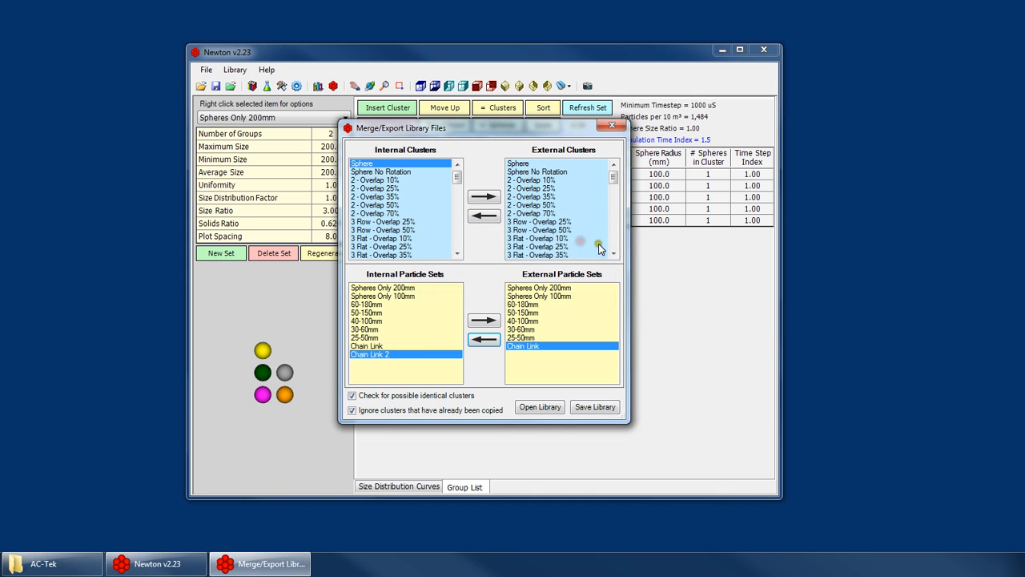
click(609, 128)
Compare the Chain Link 2 and Chain Link particle sets, and open the cluster editor.
click(292, 117)
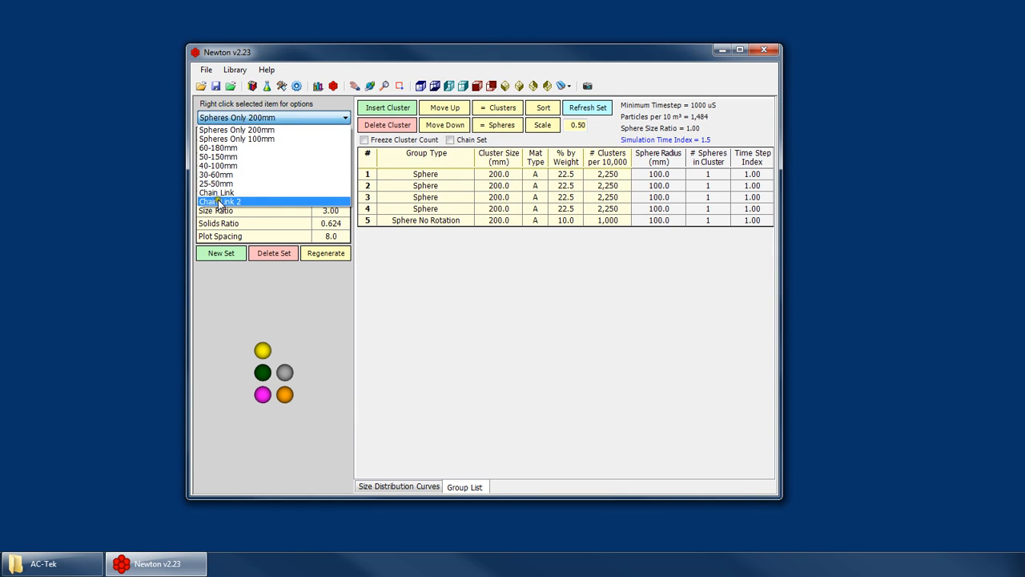
click(218, 200)
click(271, 118)
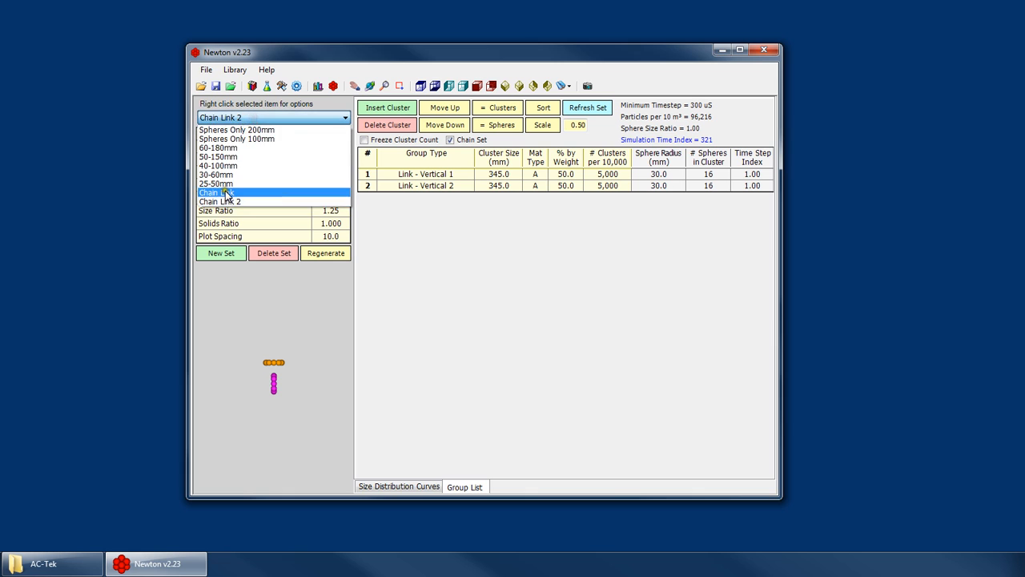
click(224, 193)
click(260, 117)
click(234, 193)
click(333, 86)
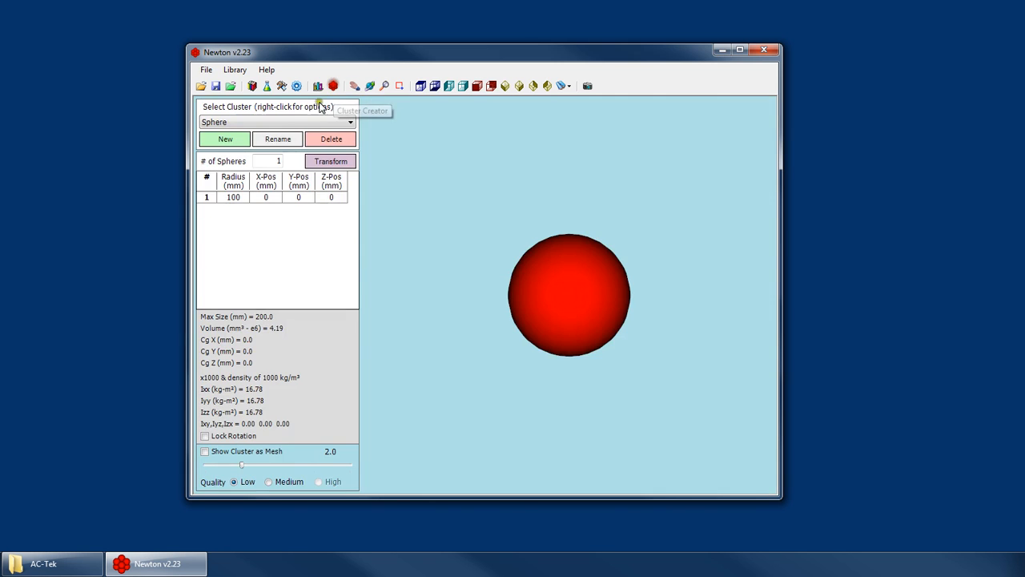
Examine the cluster list for the Link clusters and return to the particle set editor.
click(295, 123)
drag(351, 184, 354, 340)
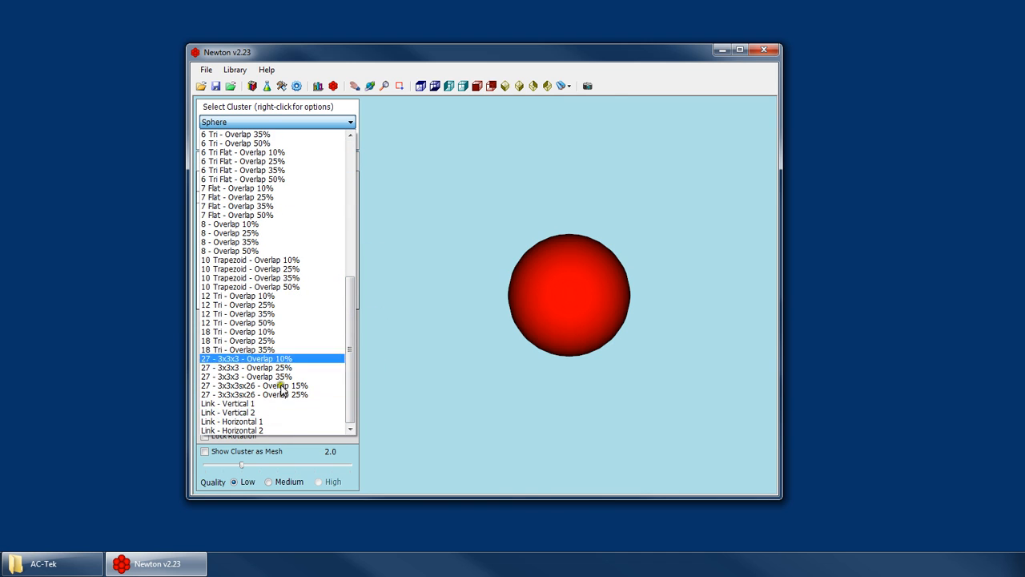
click(318, 86)
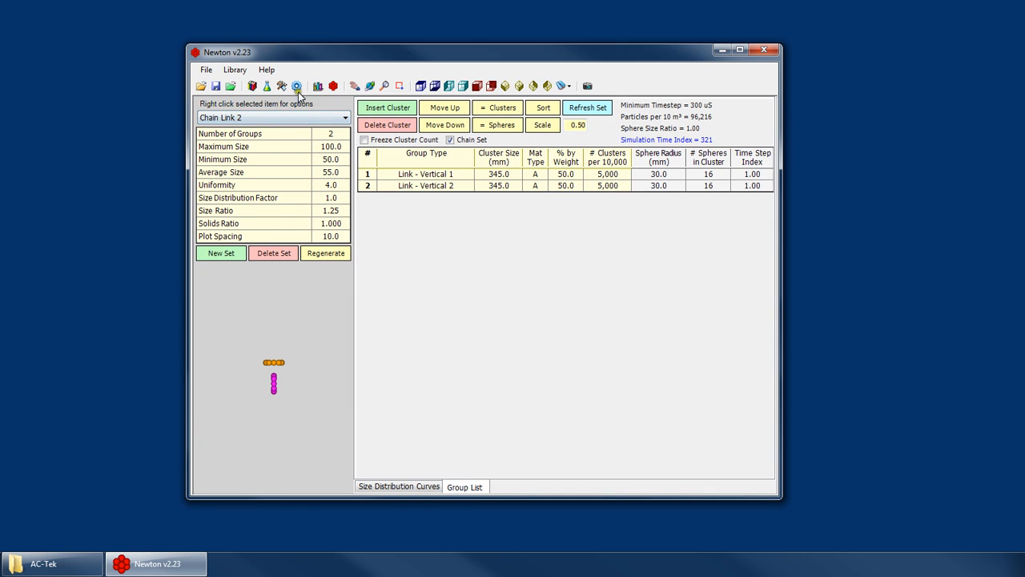
Open the merge/export tool and copy the internal Sphere cluster into the external library.
click(235, 69)
click(270, 114)
click(383, 296)
click(380, 321)
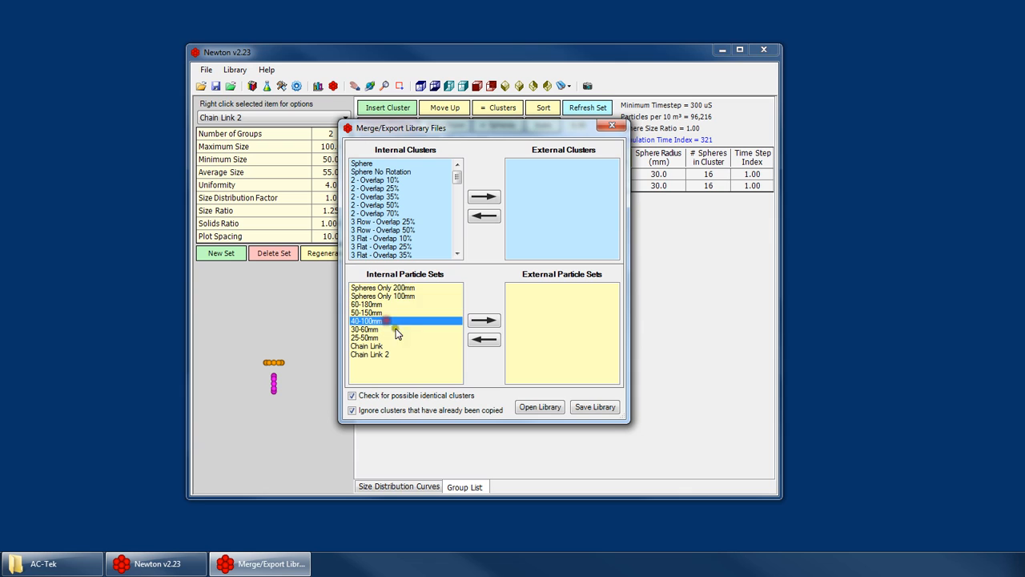
drag(383, 214, 388, 212)
click(373, 170)
click(391, 245)
click(399, 183)
click(387, 205)
click(384, 239)
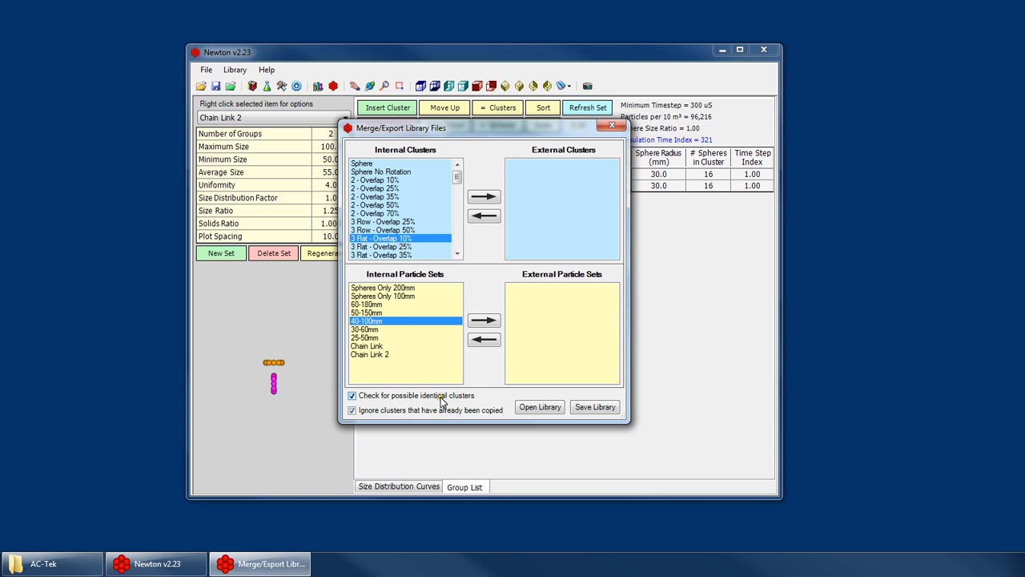
click(361, 164)
click(483, 197)
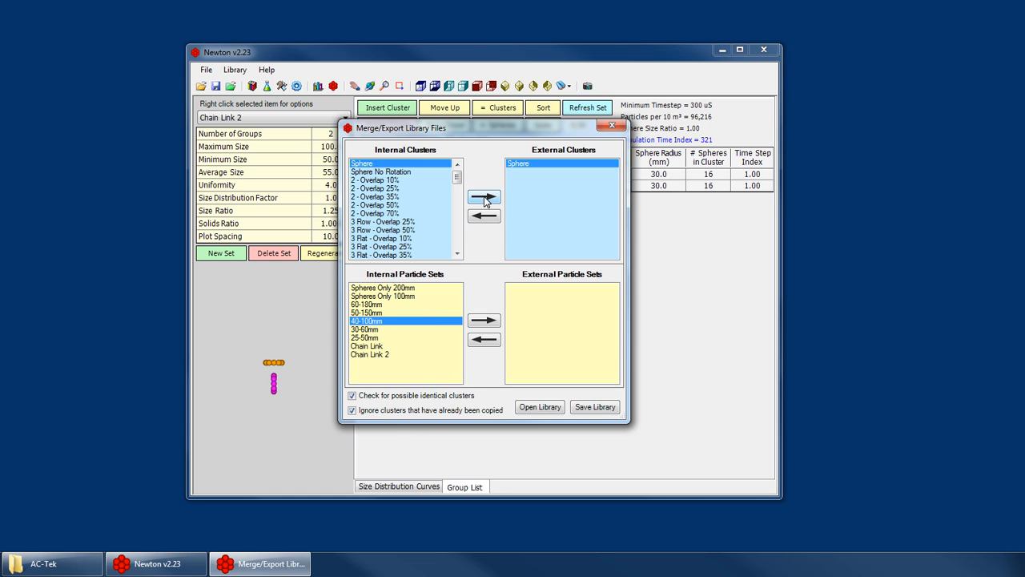
Copy the 2 - Overlap 10%, 2 - Overlap 35% and 3 Row - Overlap 25% clusters into the external library.
click(375, 172)
click(371, 164)
click(382, 196)
click(388, 173)
click(404, 180)
click(484, 197)
click(387, 197)
click(483, 197)
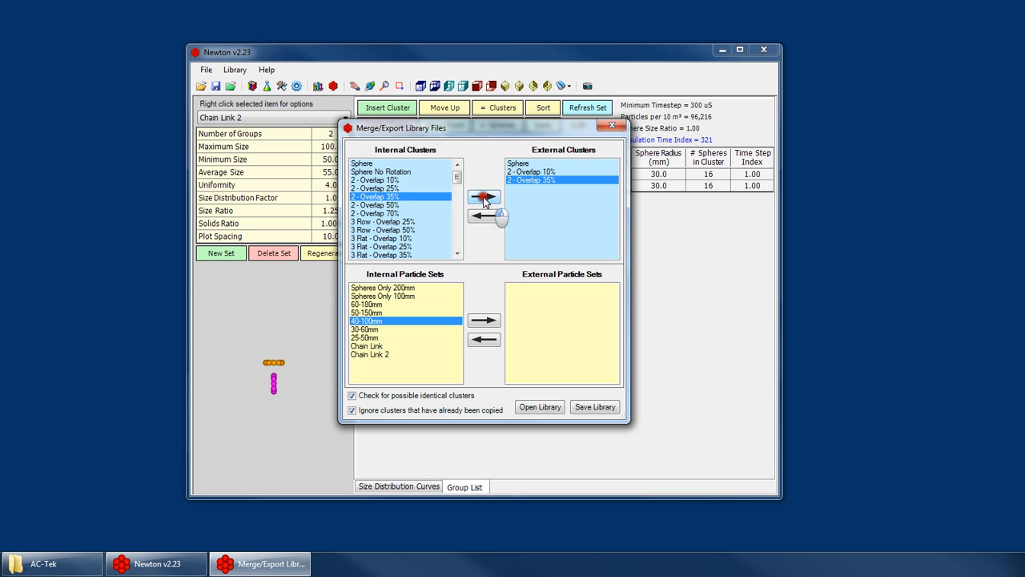
click(436, 221)
click(480, 200)
Try to copy the already exported Sphere cluster into the external library again.
click(370, 163)
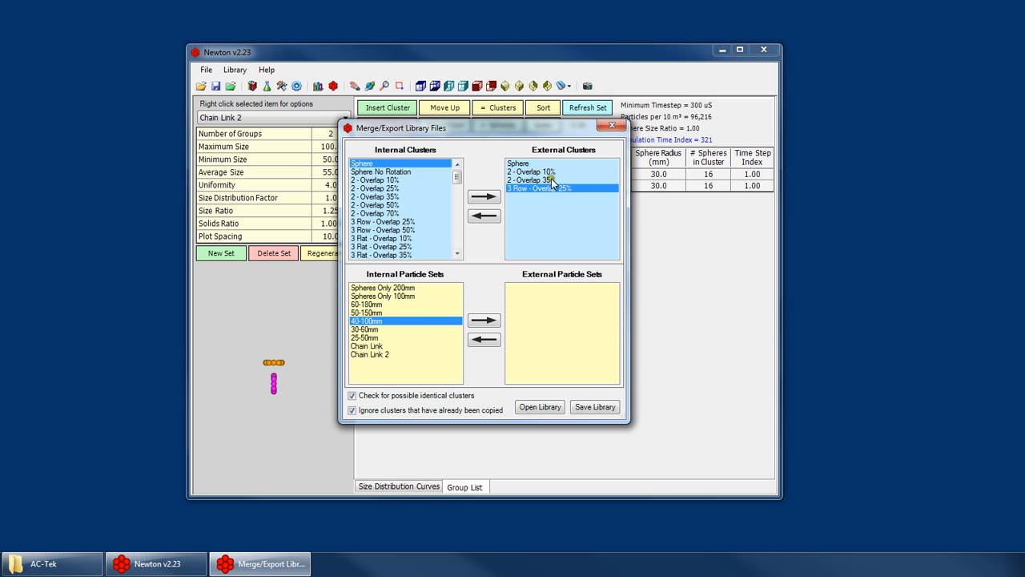
click(487, 198)
click(522, 165)
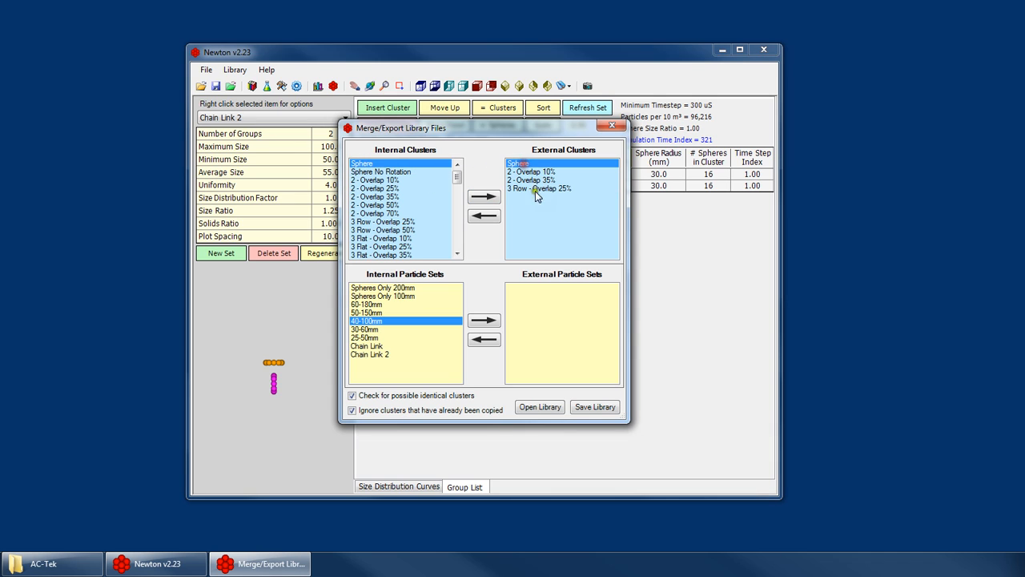
click(529, 164)
click(393, 164)
click(378, 173)
click(380, 164)
click(483, 196)
Multi-select the 3 Flat - Overlap 25% and 35% clusters and both Spheres Only sets, and close the merge/export window without saving the external library.
drag(375, 253, 378, 246)
drag(404, 295, 406, 287)
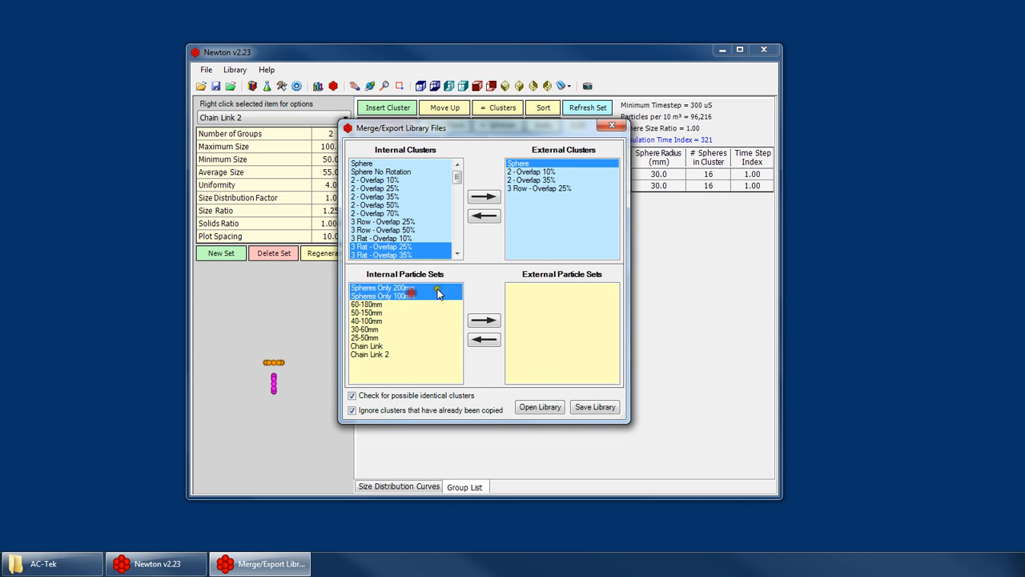
click(610, 126)
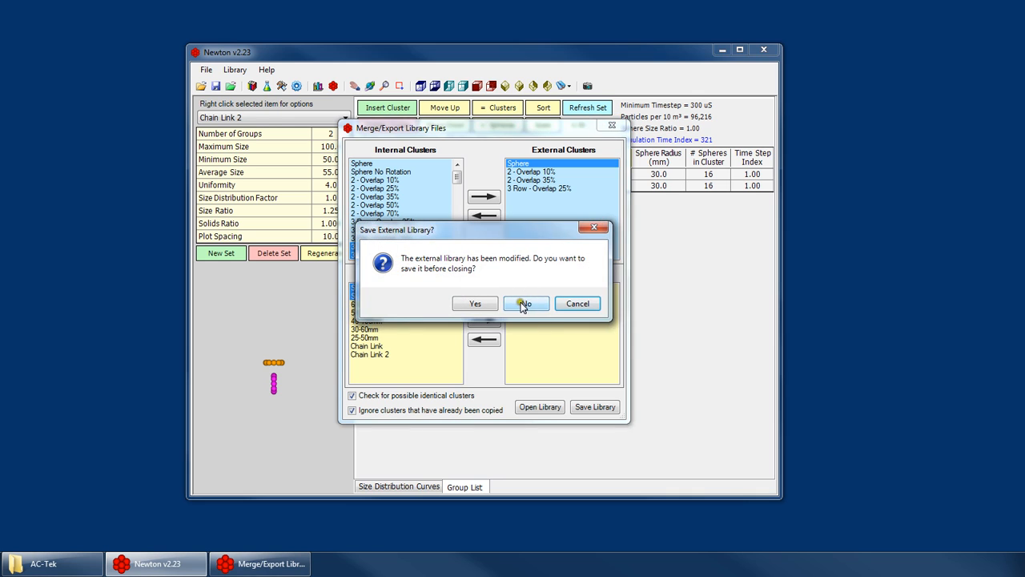
click(527, 302)
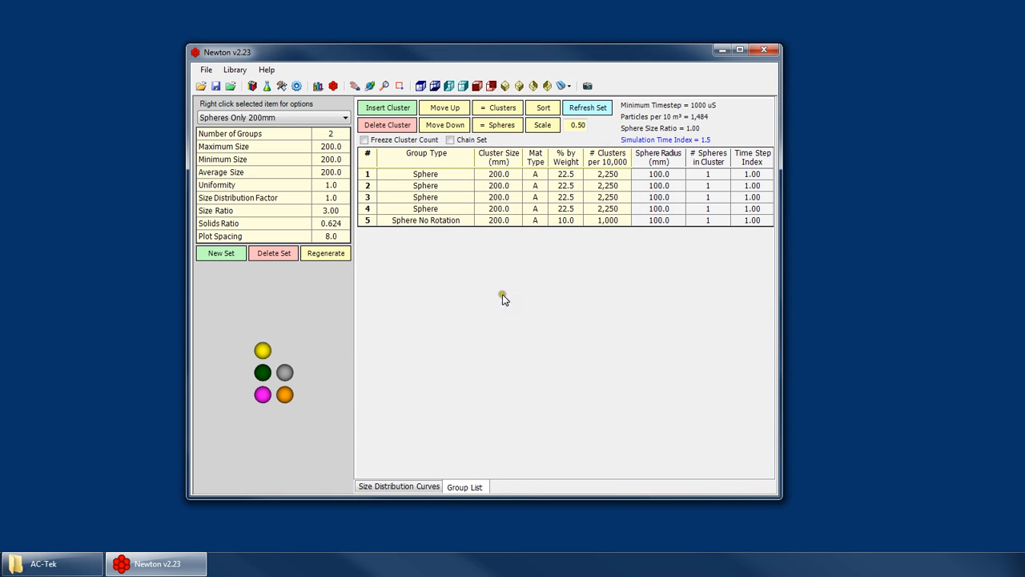
click(235, 70)
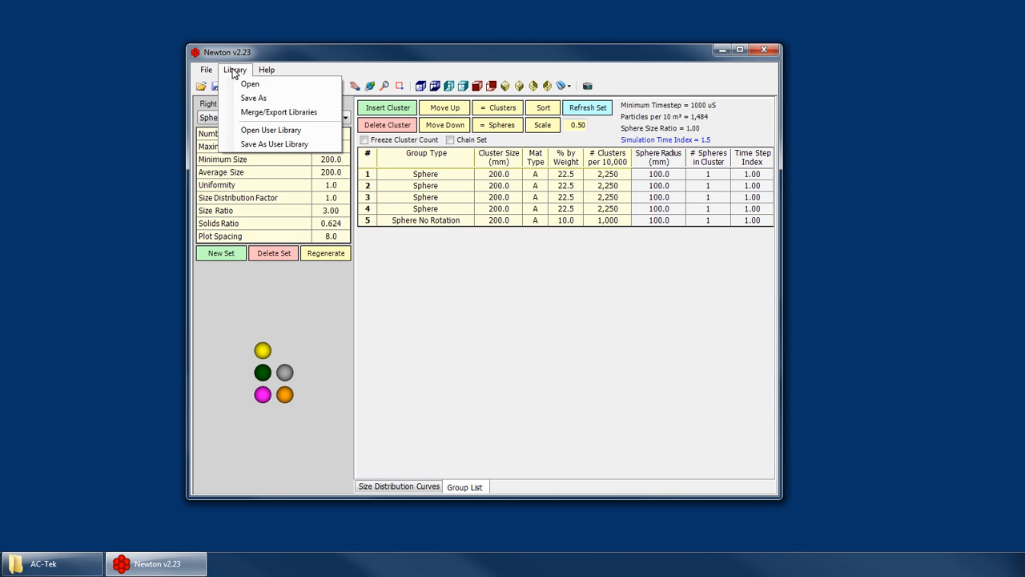
click(232, 70)
click(542, 387)
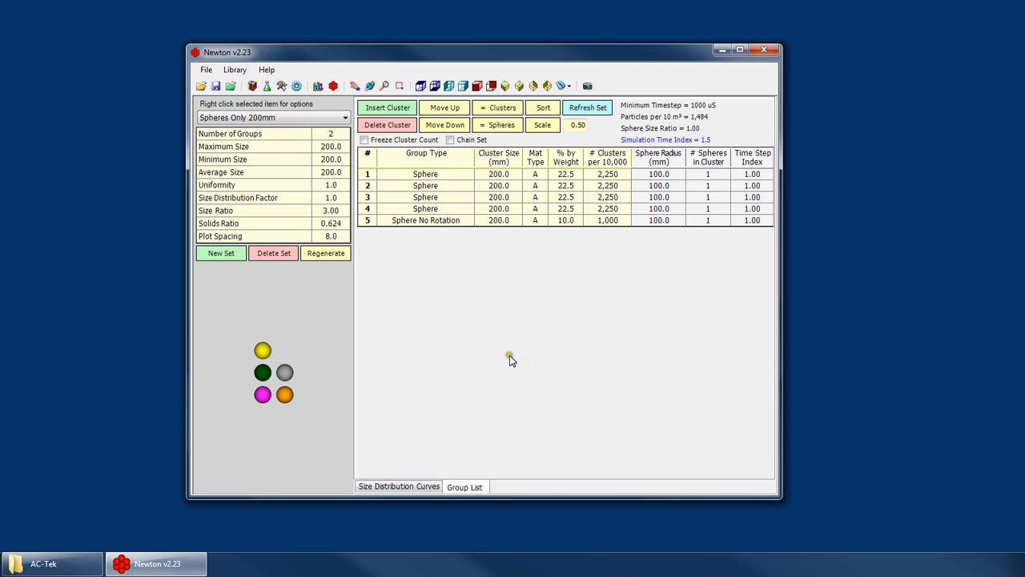